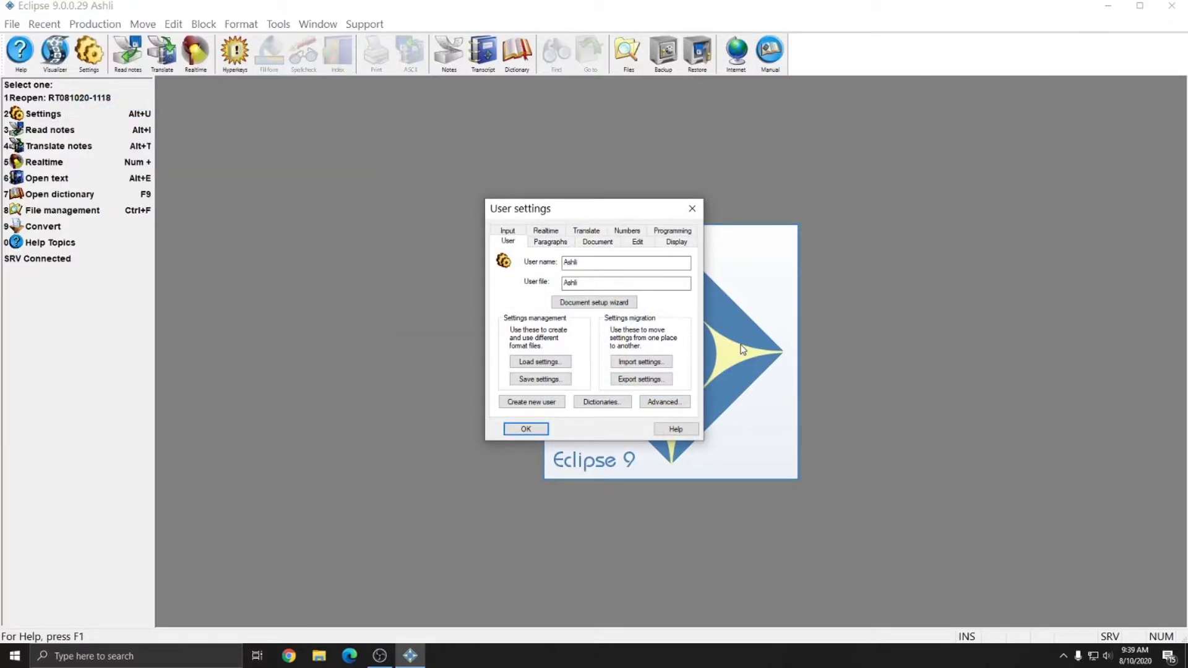
# Open the realtime audio recording settings, check the auto-pause value, and review the audio devices while keeping (default).
pyautogui.click(546, 233)
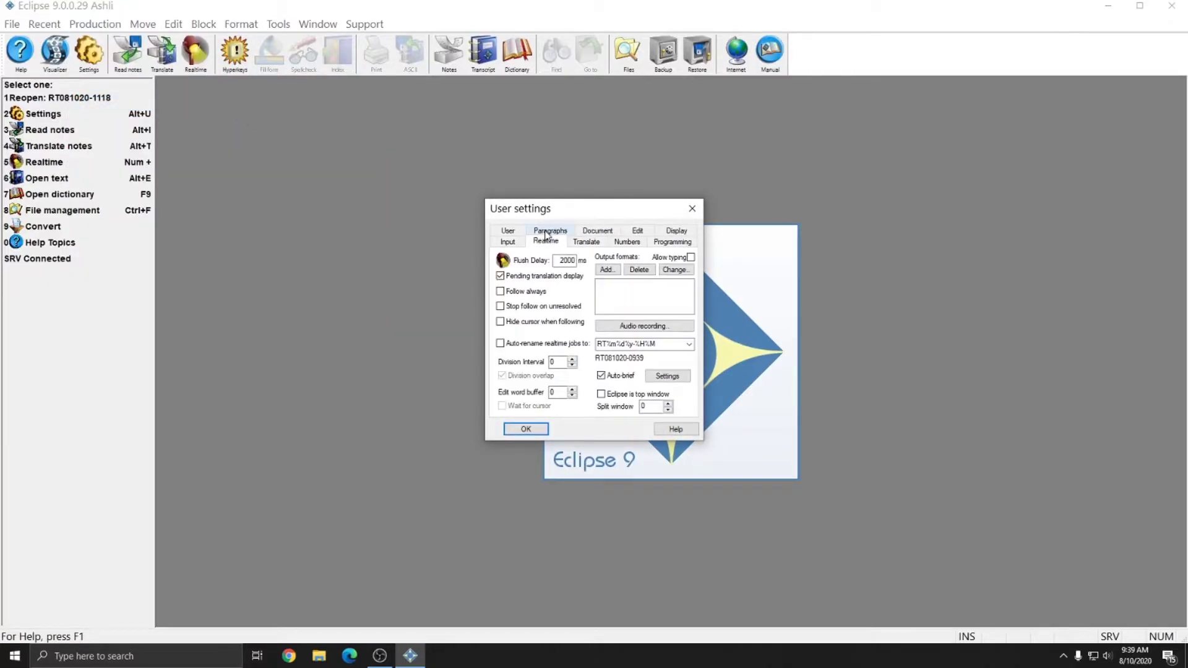
pyautogui.click(637, 331)
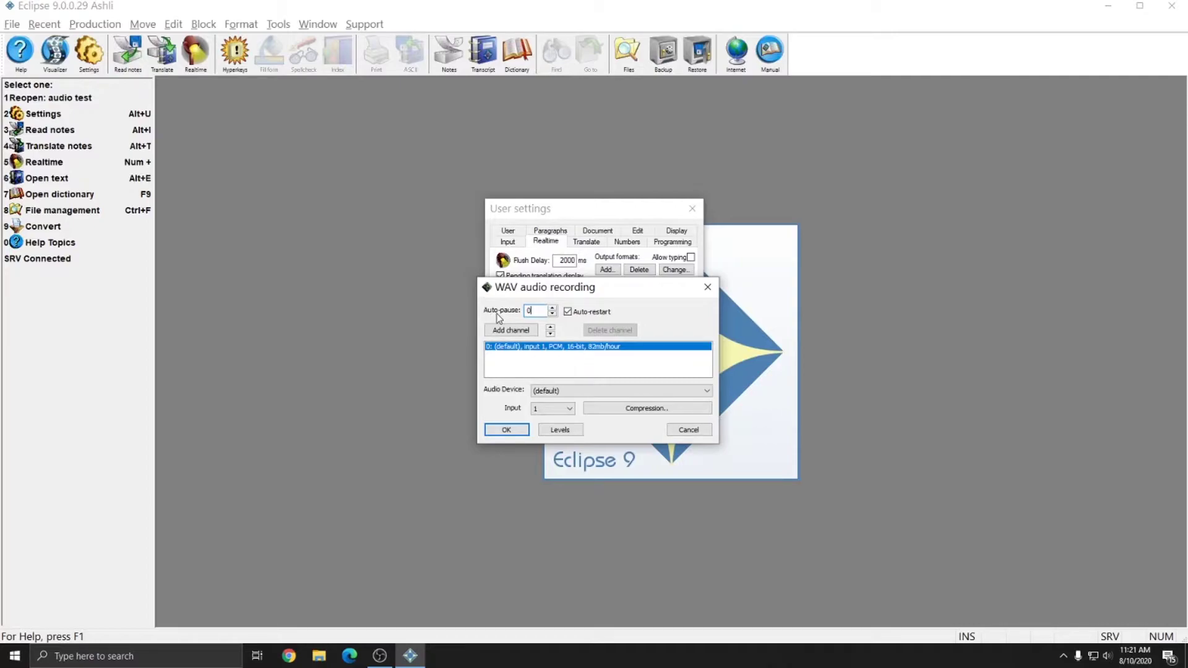
pyautogui.doubleClick(536, 311)
pyautogui.click(708, 392)
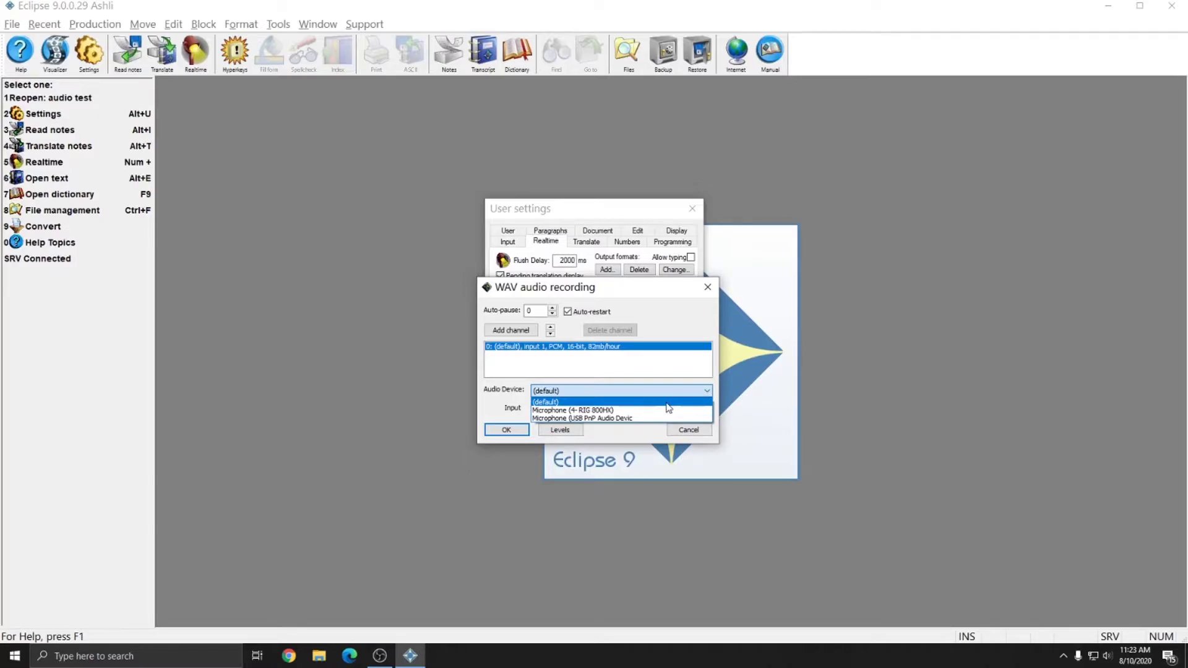
pyautogui.click(610, 395)
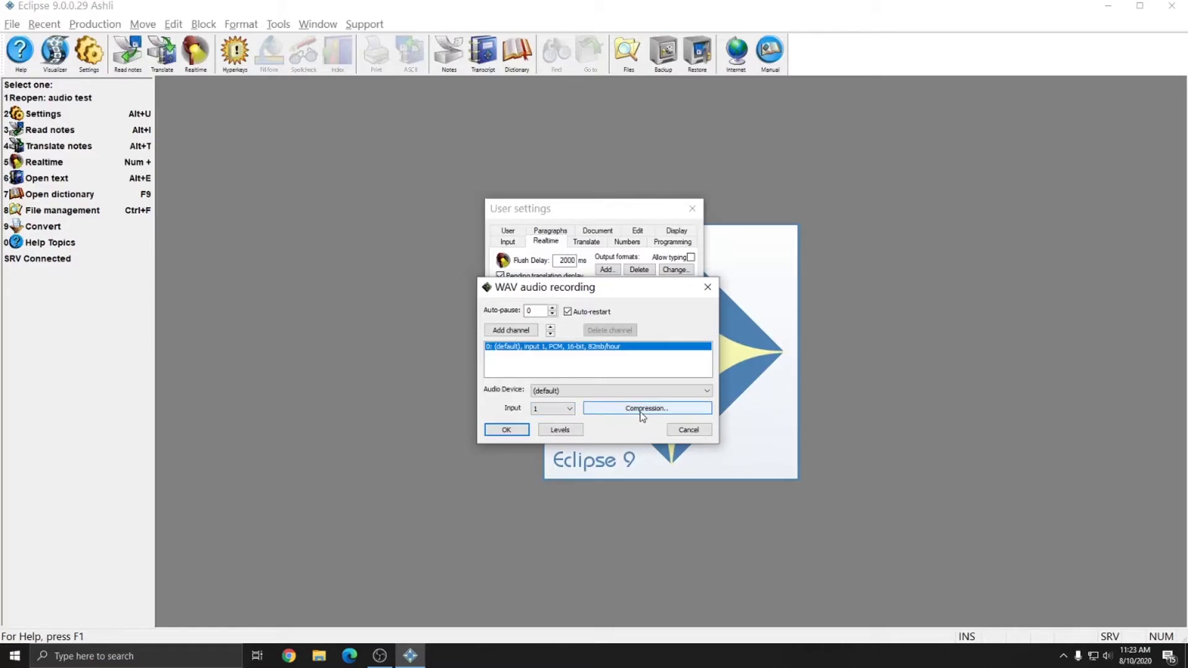
# Open the Windows recording devices from the audio levels option and show the USB PnP Audio Device microphone's level settings.
pyautogui.click(557, 433)
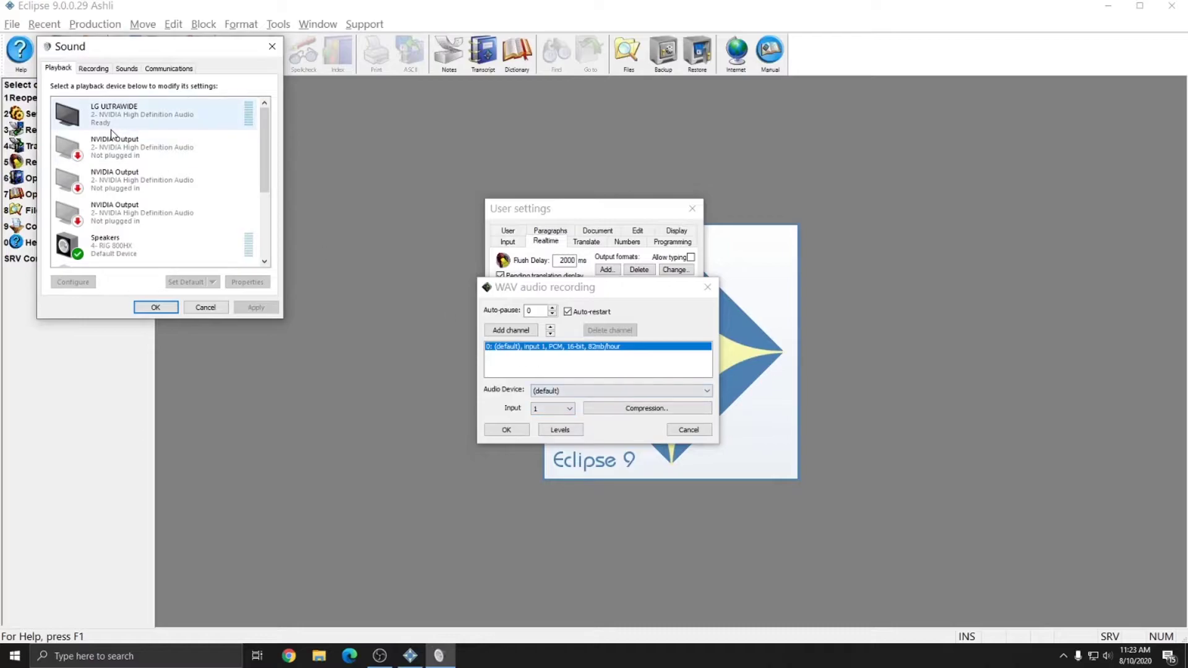
pyautogui.click(89, 70)
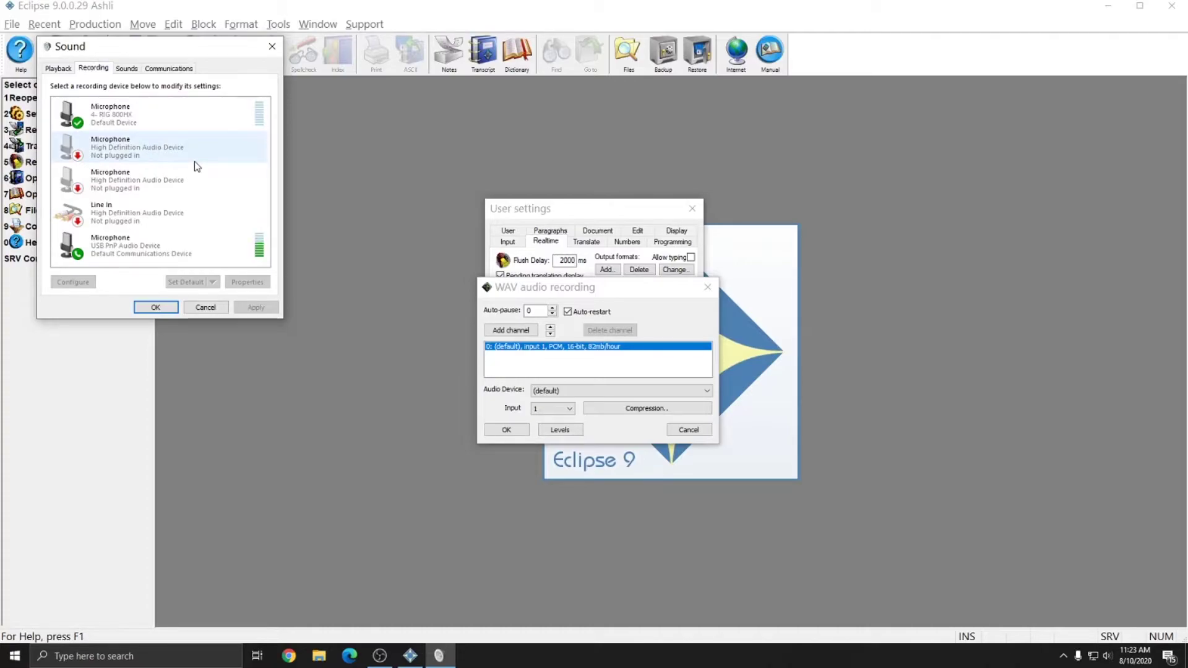
pyautogui.click(120, 115)
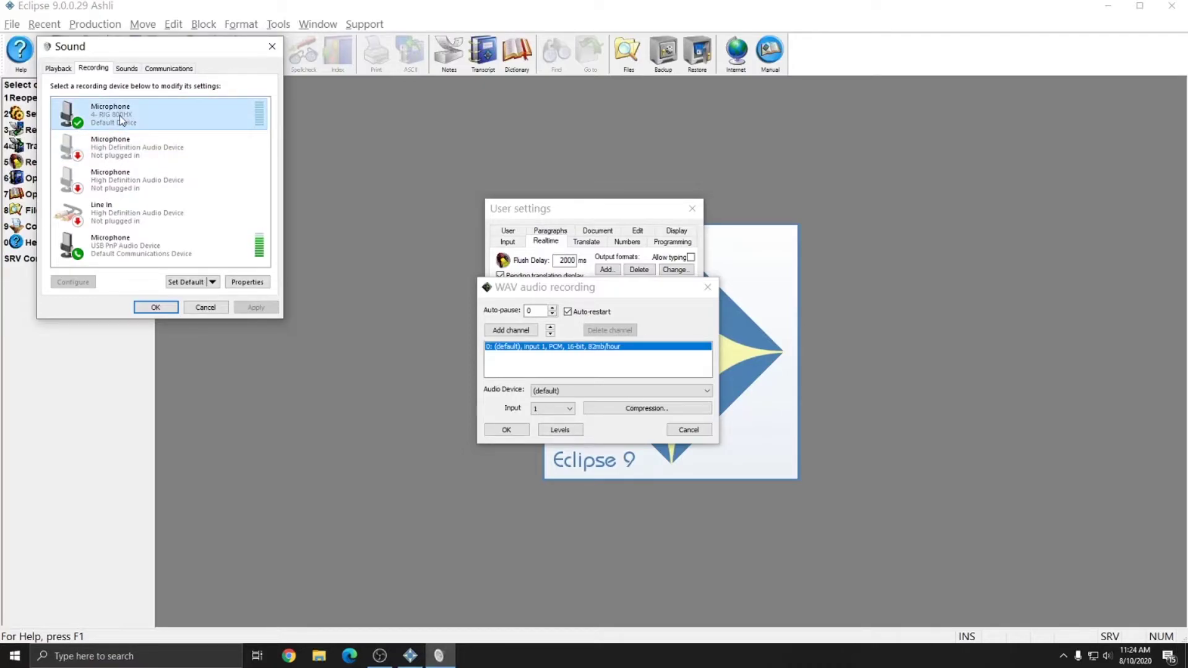
pyautogui.click(106, 255)
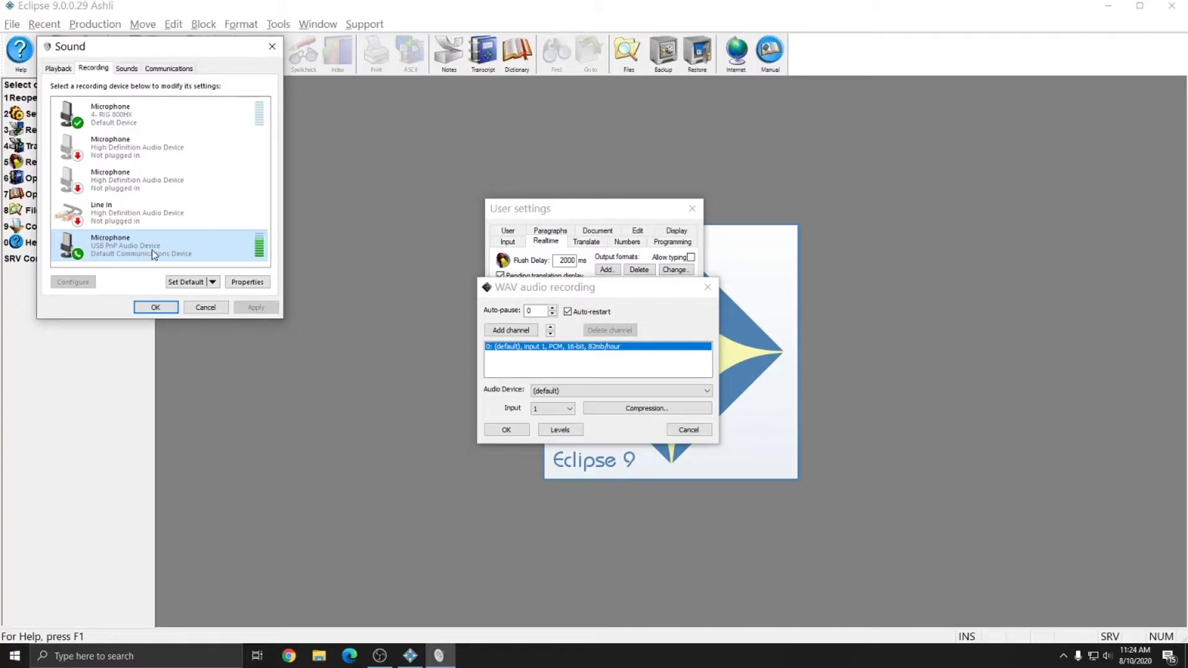
pyautogui.rightClick(120, 247)
pyautogui.click(167, 328)
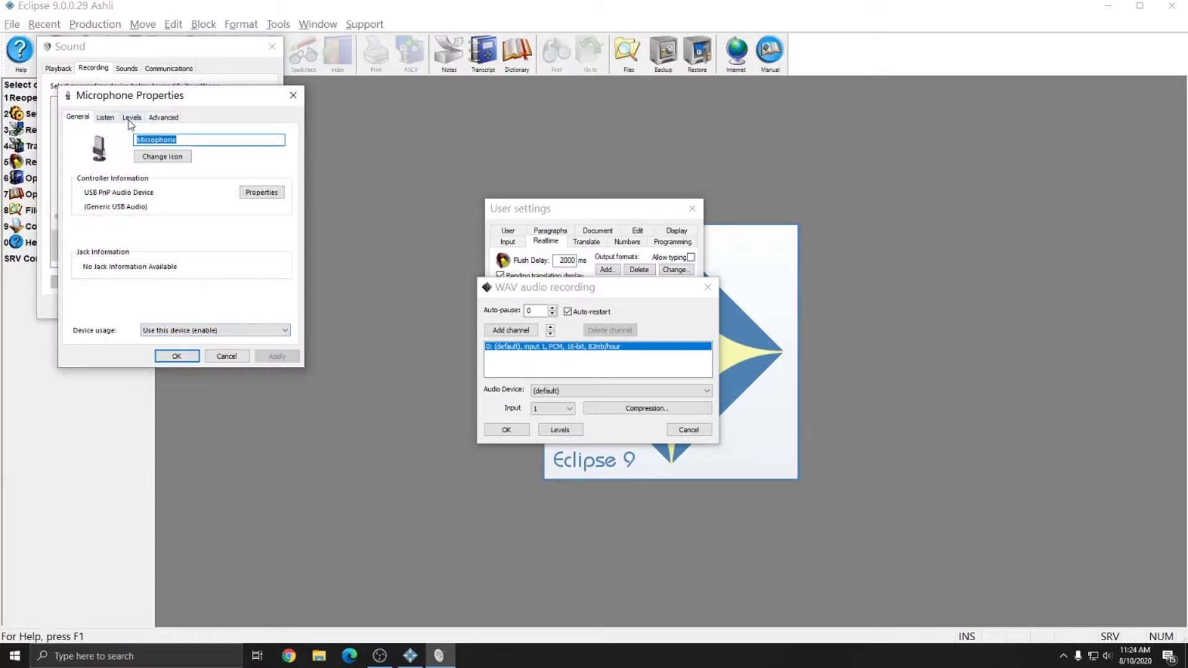
pyautogui.click(131, 118)
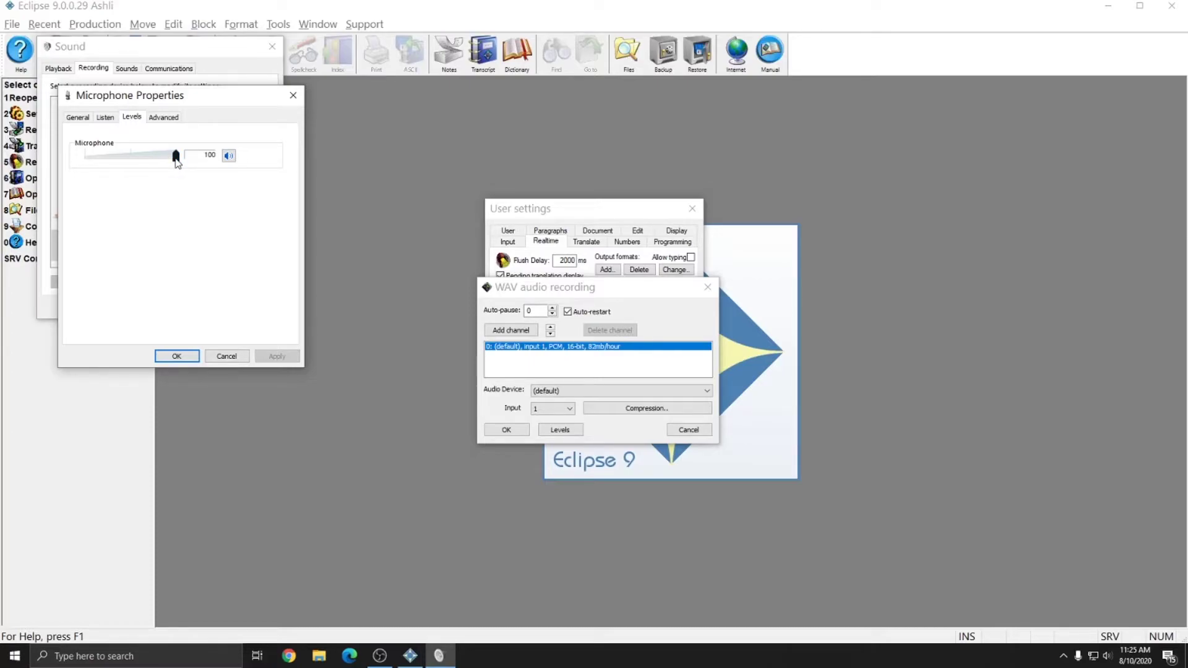
# Toggle the USB microphone's mute on and off, and accept the microphone and sound settings.
pyautogui.click(229, 157)
pyautogui.click(229, 156)
pyautogui.click(230, 158)
pyautogui.click(229, 156)
pyautogui.click(175, 357)
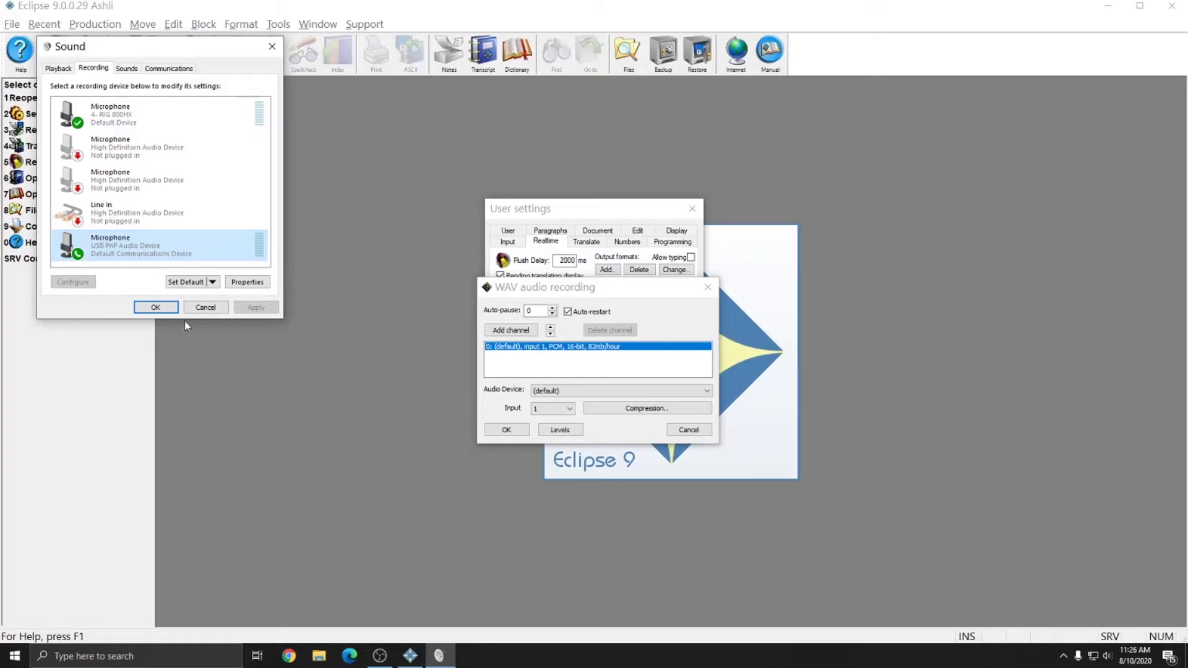
pyautogui.click(149, 309)
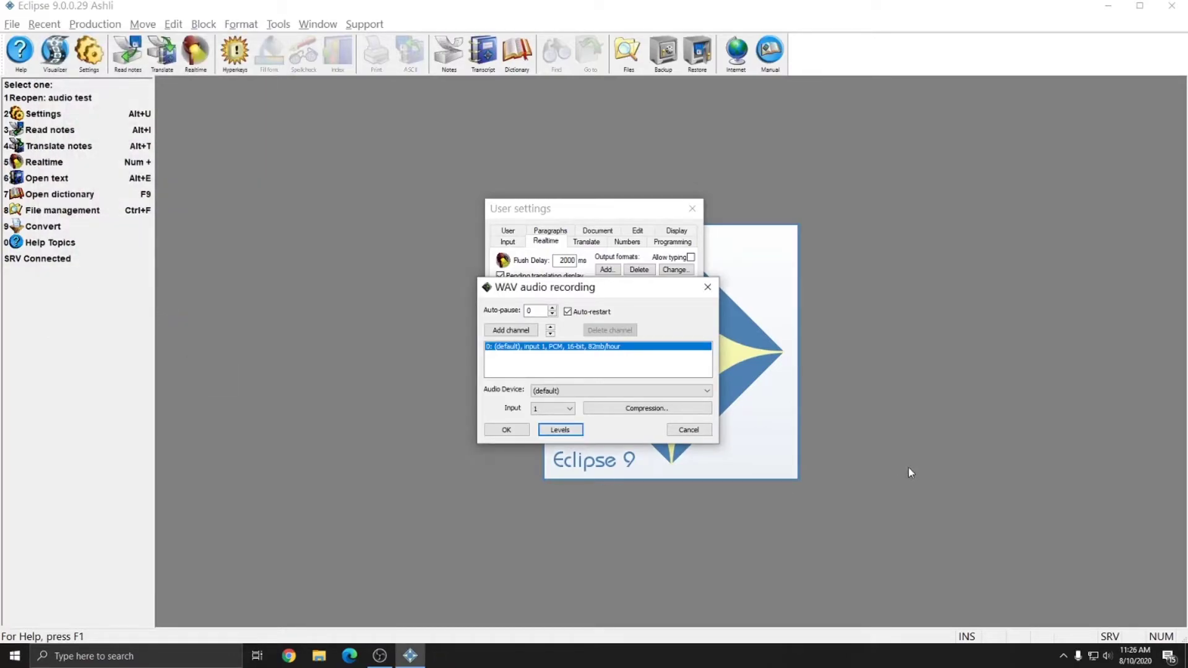
# Assign the USB PnP Audio Device microphone as the audio device for recording channel 0.
pyautogui.click(566, 350)
pyautogui.click(708, 390)
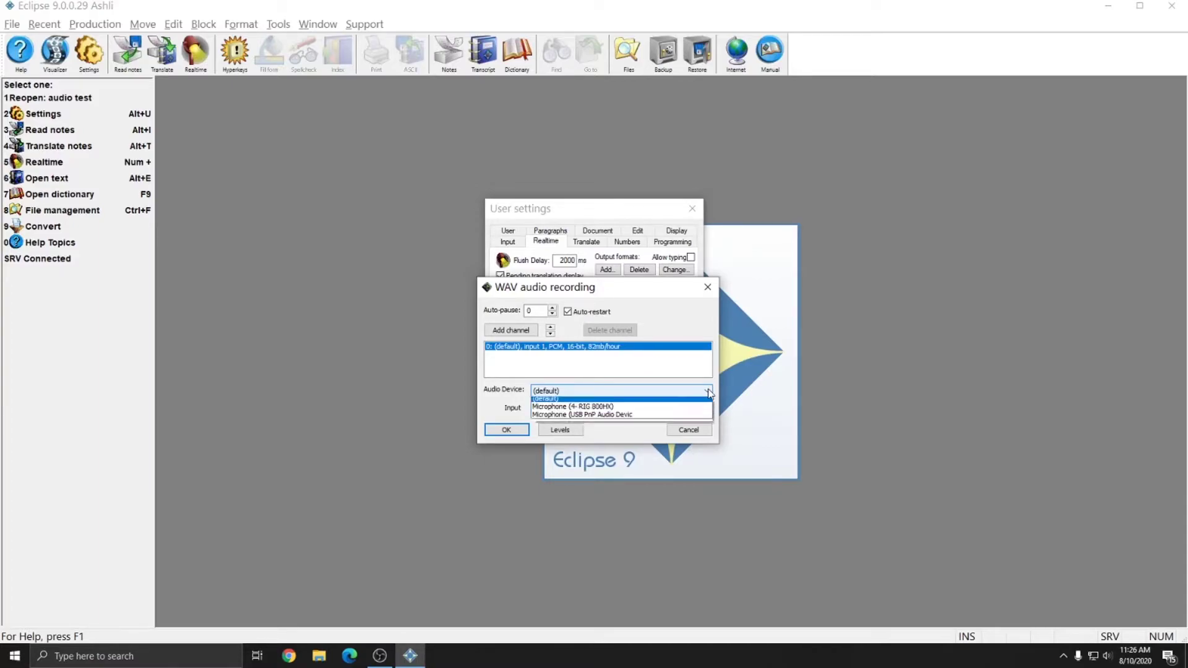
pyautogui.click(618, 419)
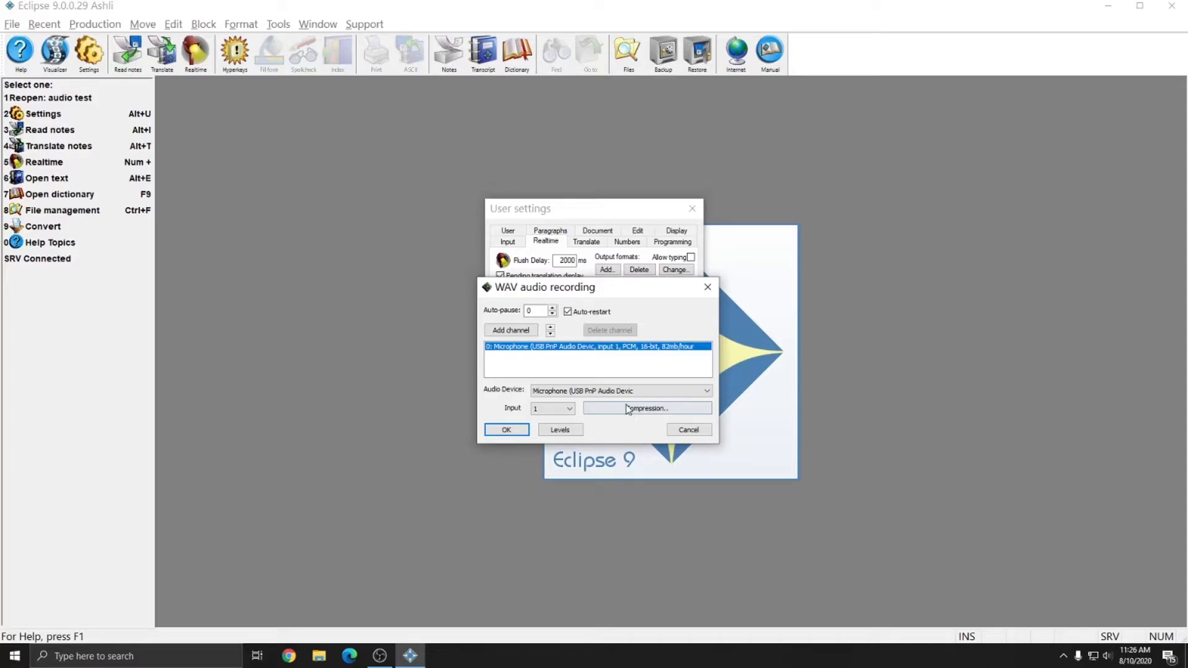
# Examine the channel's compression formats and the sample rates offered for PCM, without changing the format.
pyautogui.click(623, 411)
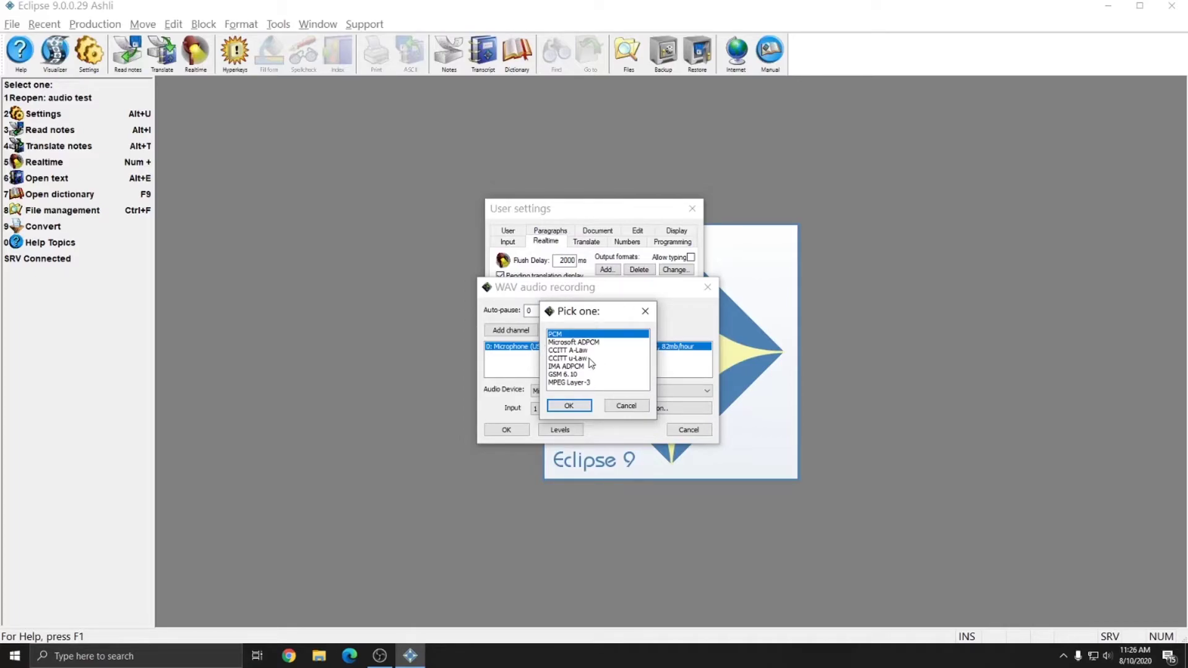
pyautogui.click(565, 375)
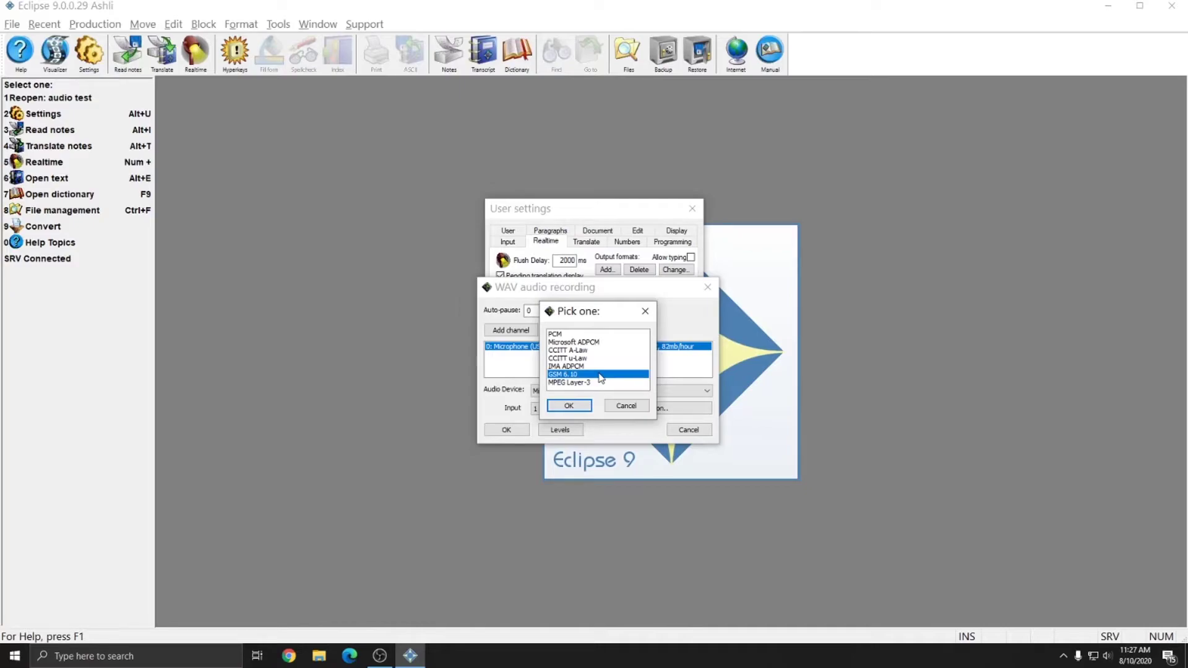
pyautogui.click(556, 337)
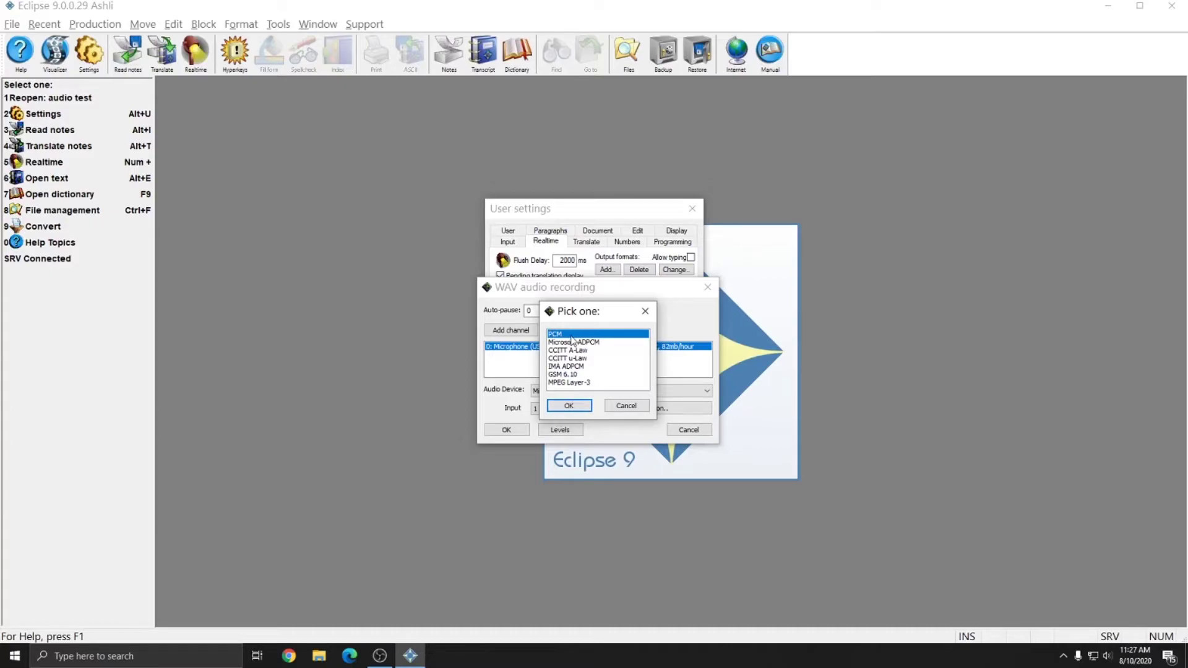
pyautogui.click(569, 405)
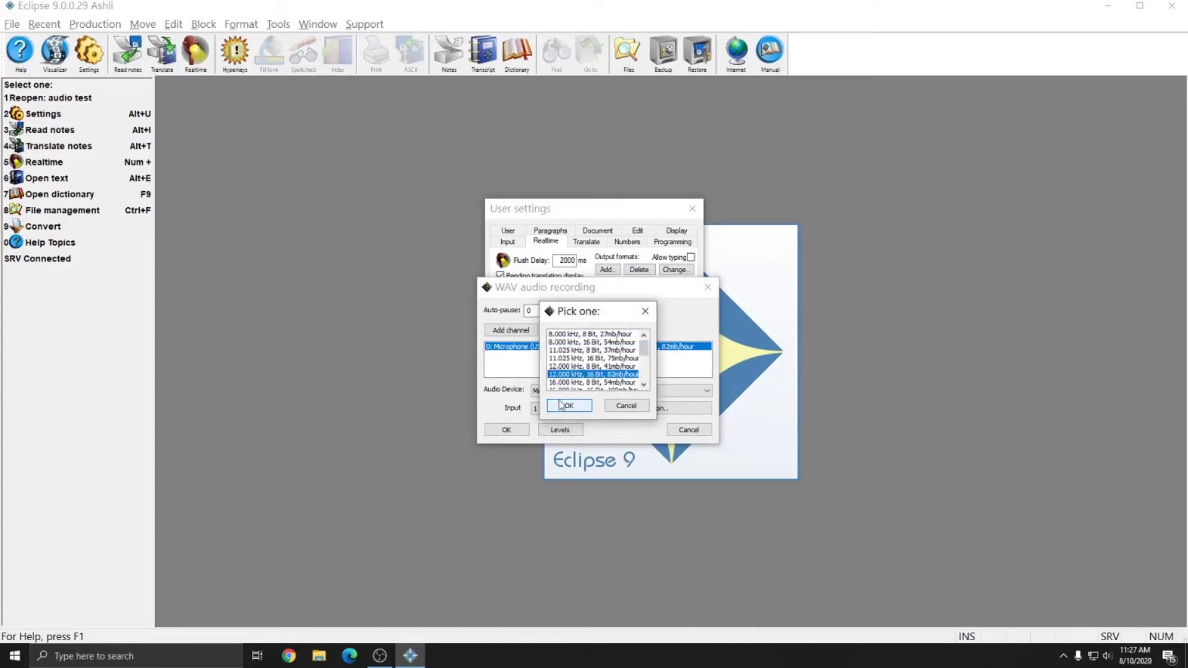
pyautogui.scroll(-1, 606, 358)
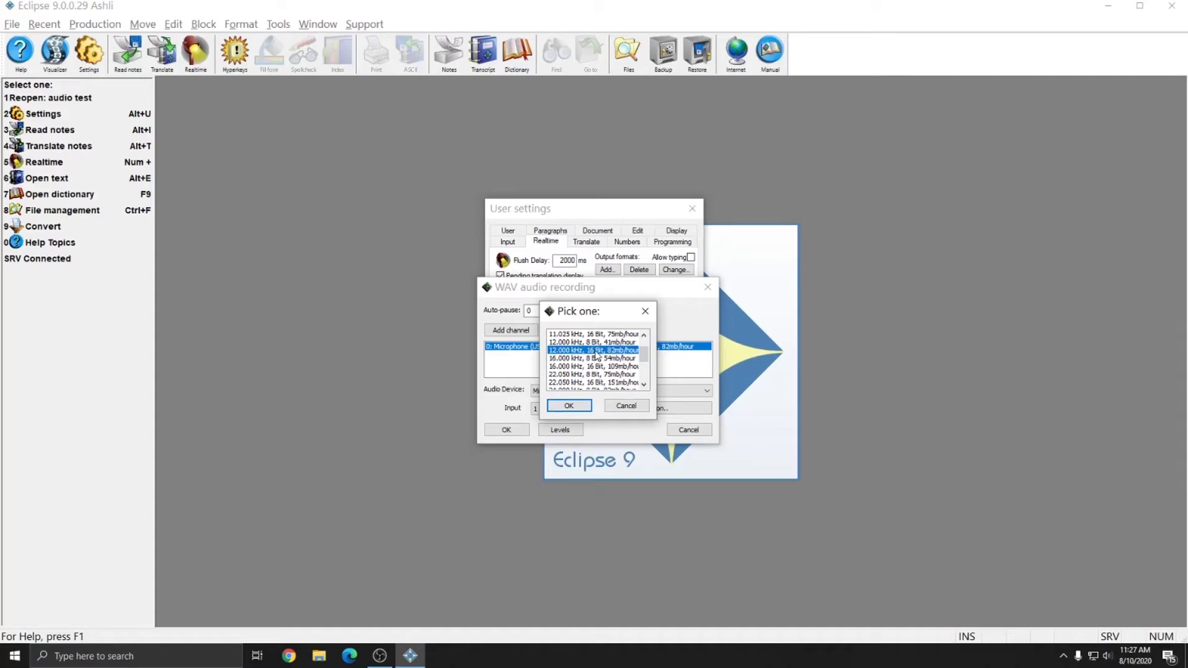
pyautogui.click(580, 411)
pyautogui.click(630, 410)
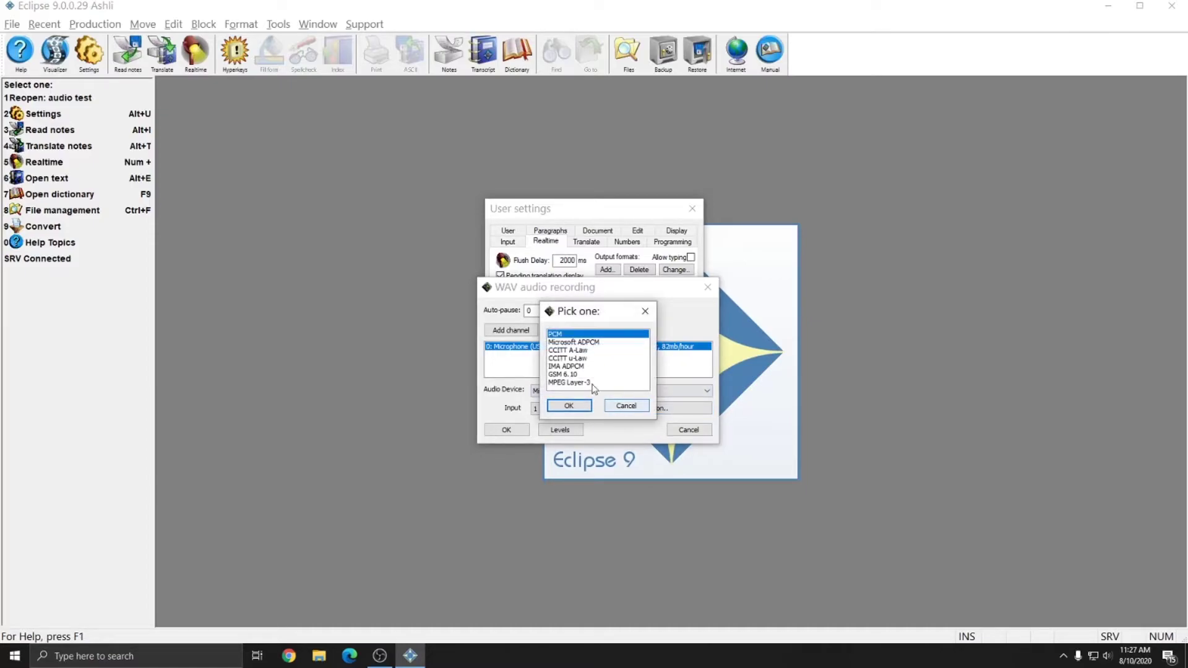
# Set the channel's compression to GSM 6.10 at 22.050 kHz, 15mb/hour, and save the audio recording and user settings.
pyautogui.click(563, 374)
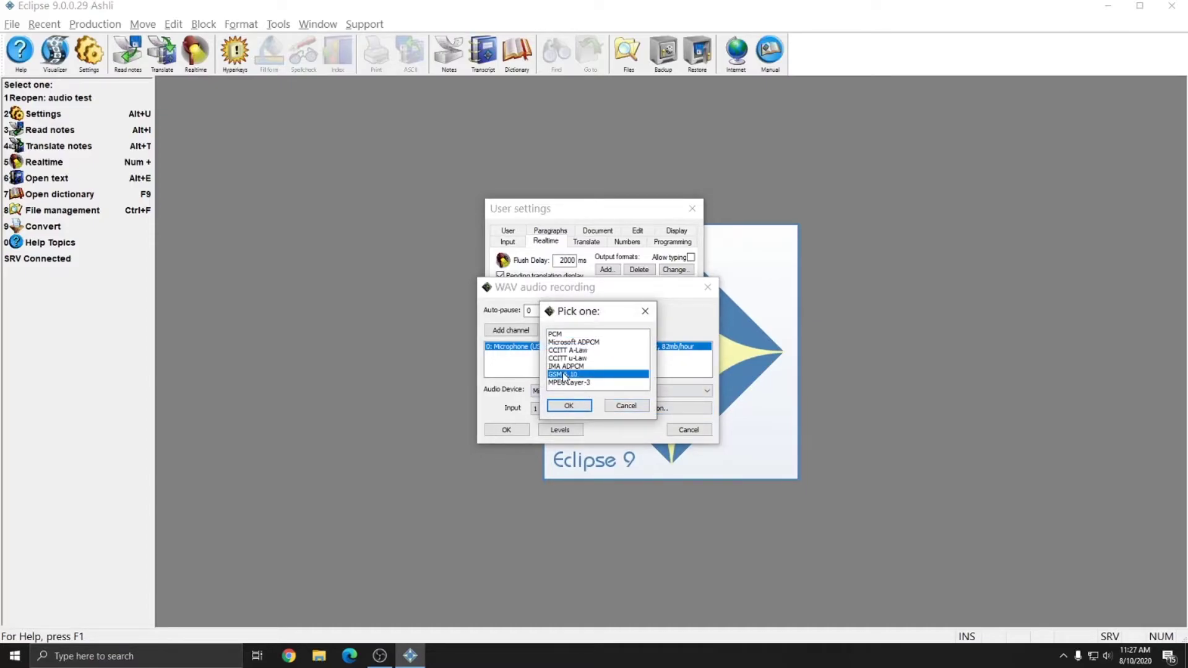
pyautogui.click(569, 407)
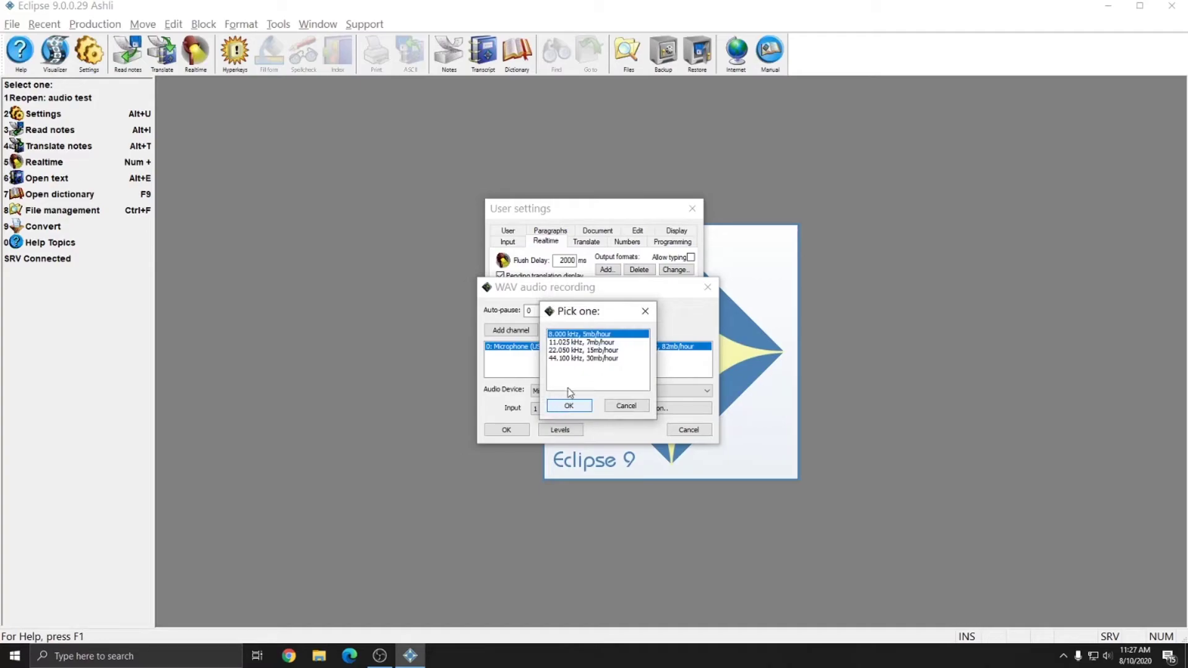
pyautogui.click(557, 351)
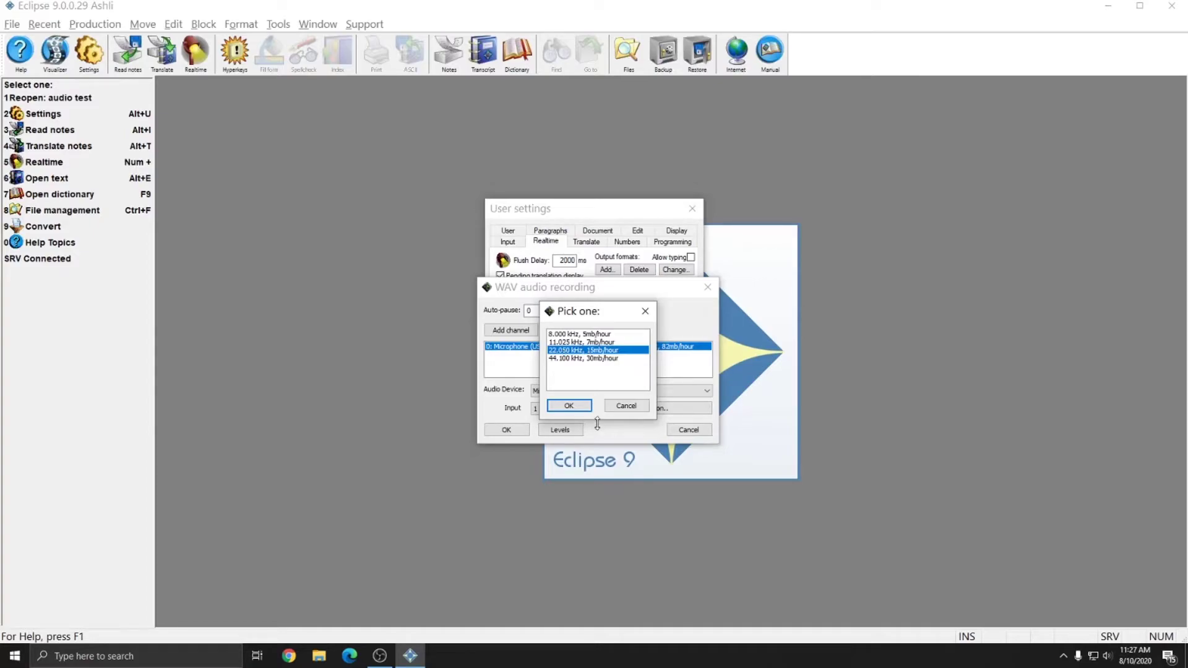
pyautogui.click(570, 406)
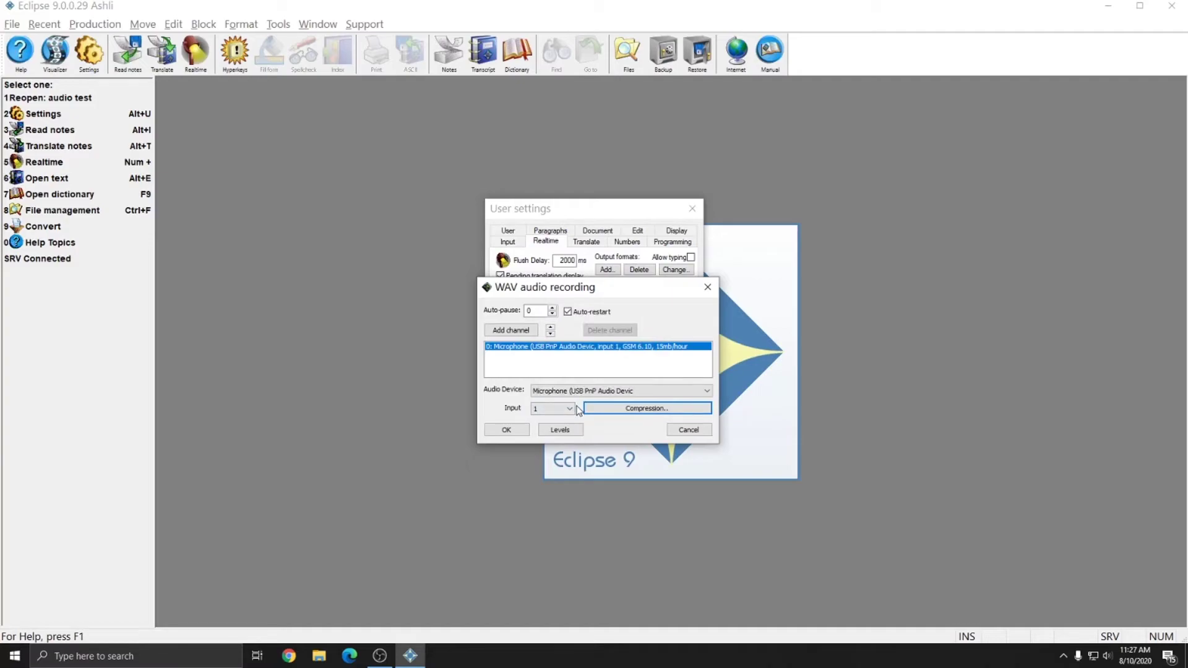
pyautogui.click(501, 352)
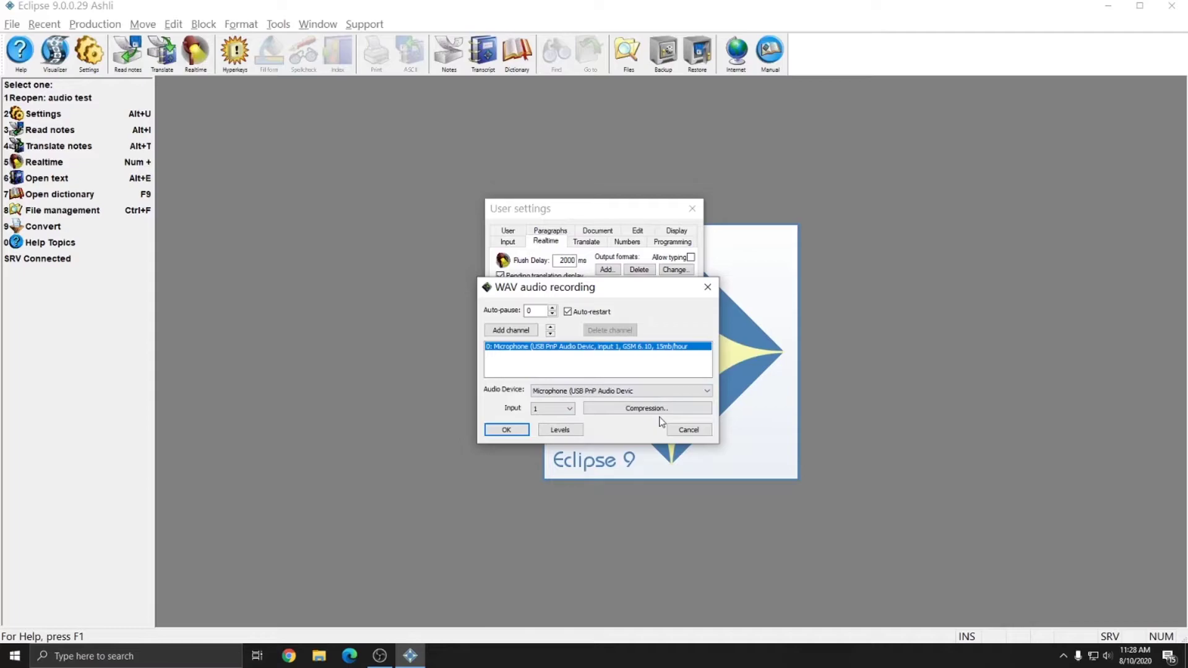
pyautogui.click(513, 432)
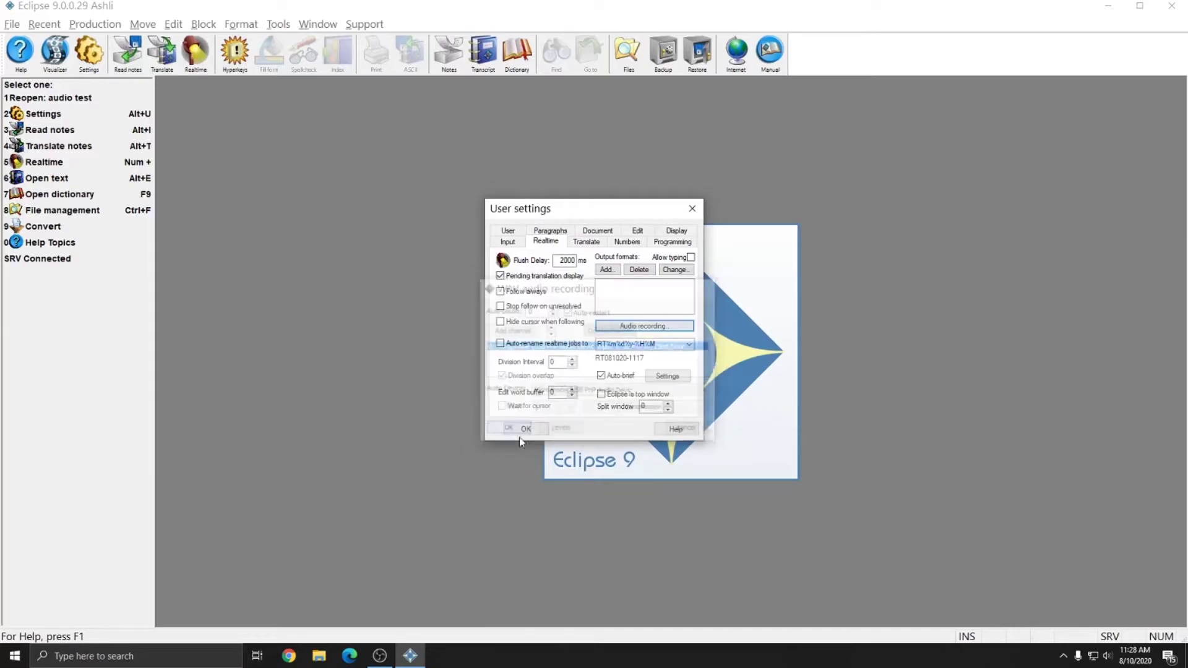
pyautogui.click(534, 429)
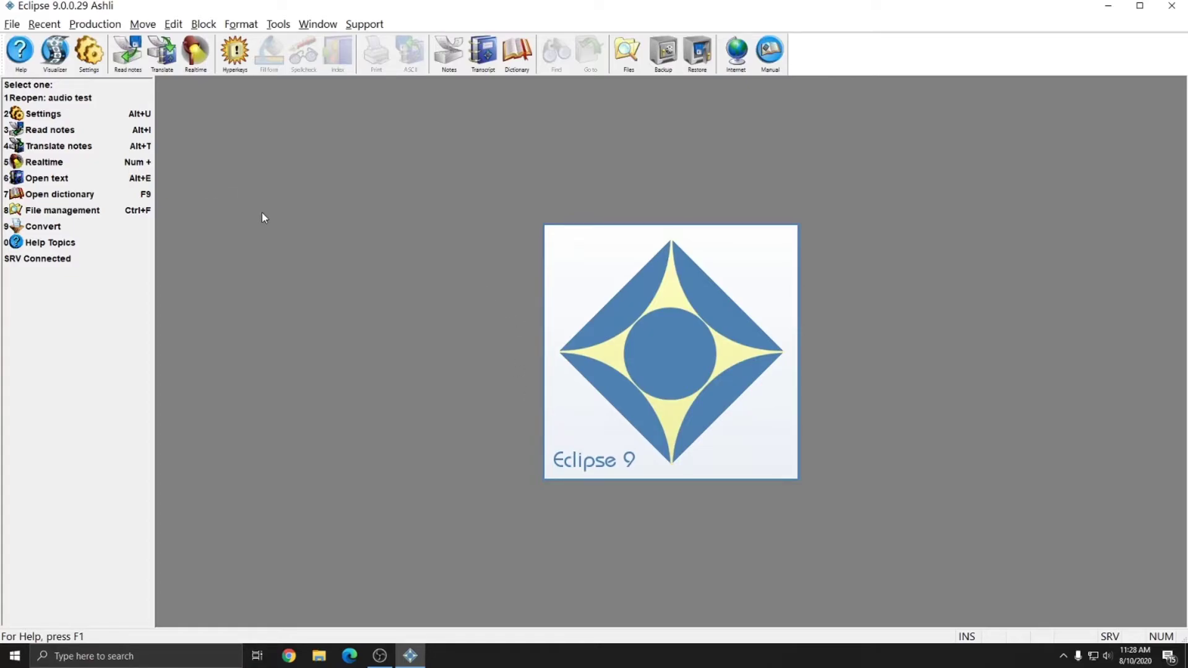
# Open the note translation setup and compare the audio recording option across the Tran and edit, Quick tran, Realtime and Virtual realtime modes.
pyautogui.click(93, 25)
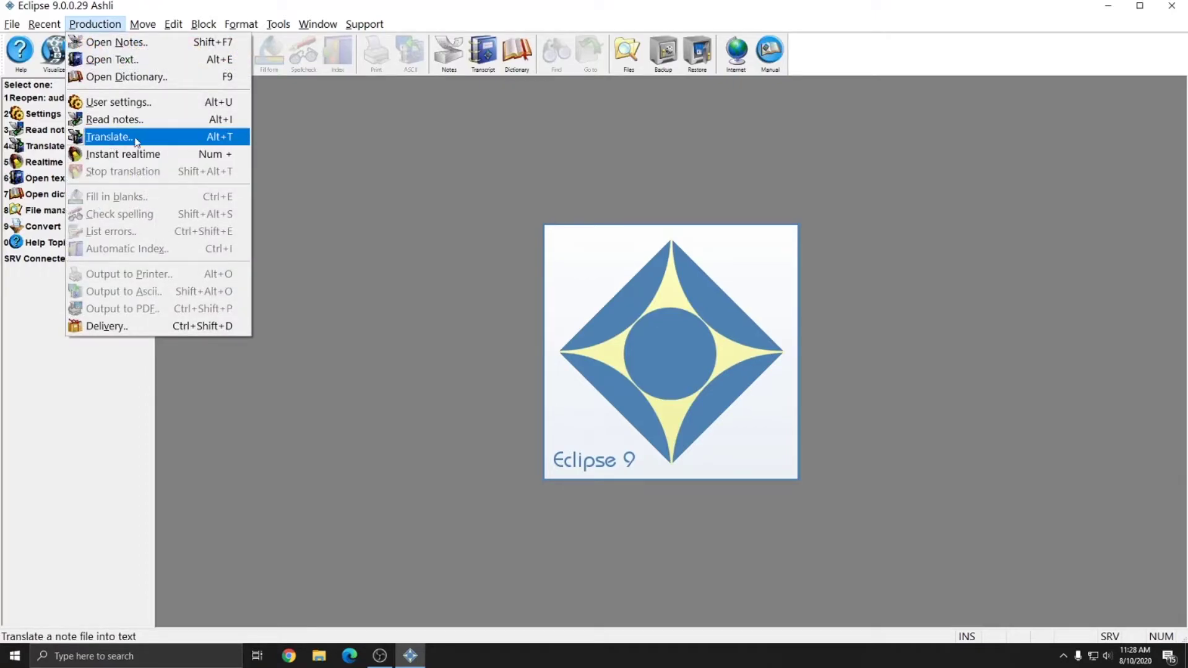
pyautogui.click(234, 142)
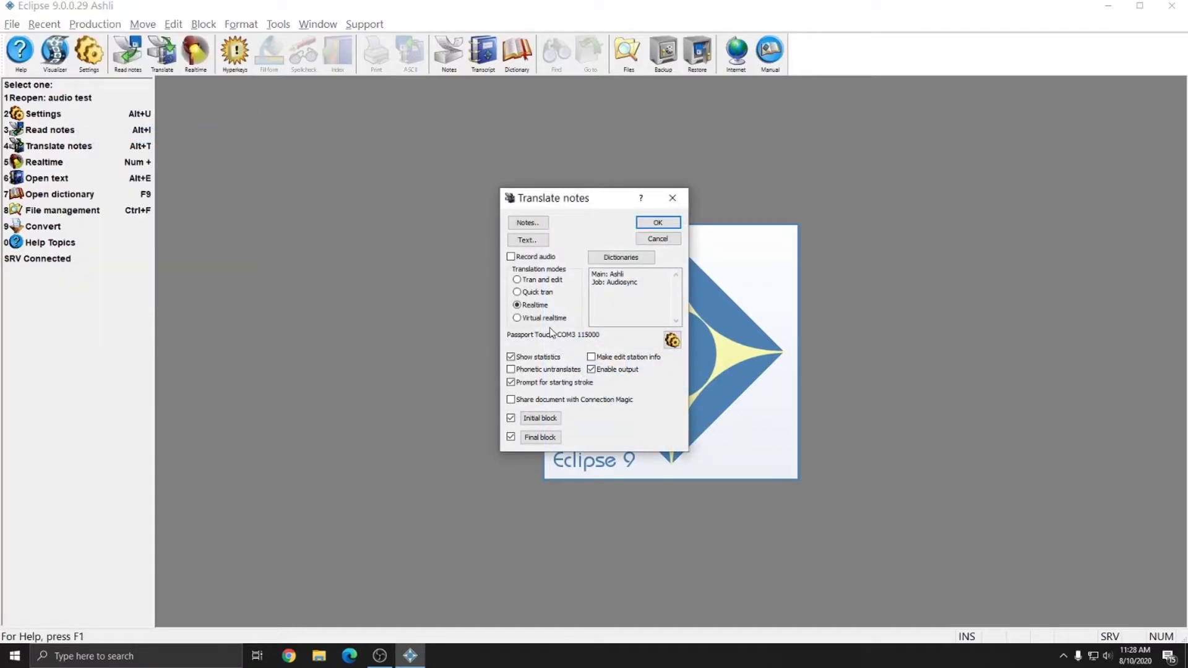
pyautogui.click(544, 282)
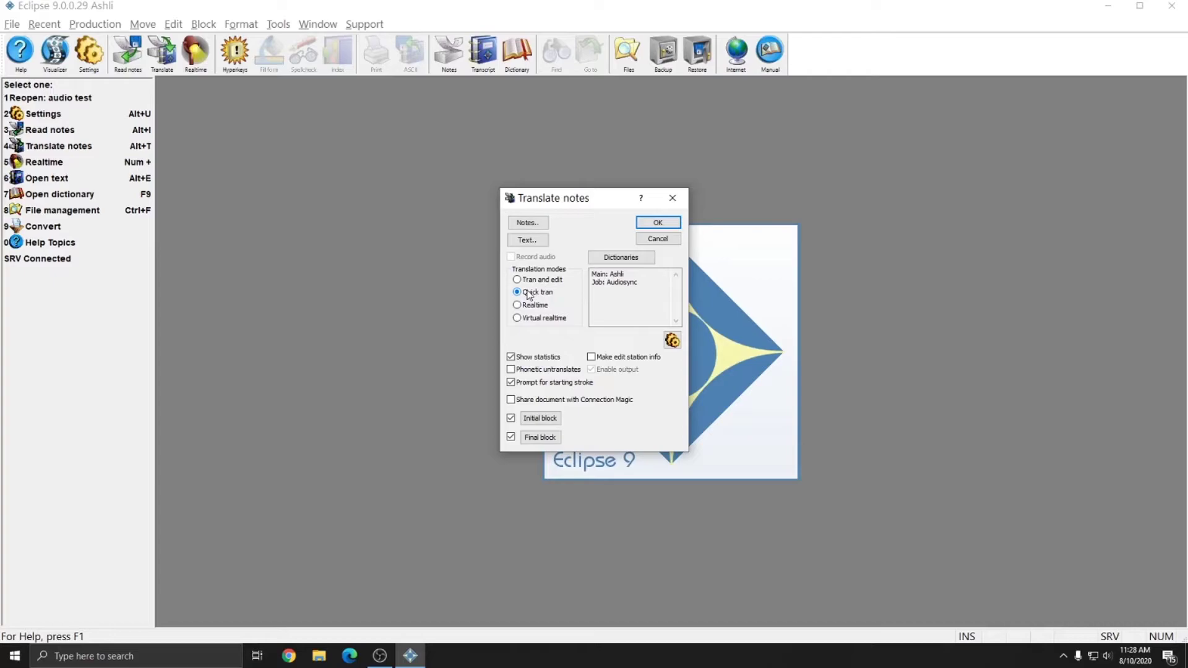
pyautogui.click(527, 321)
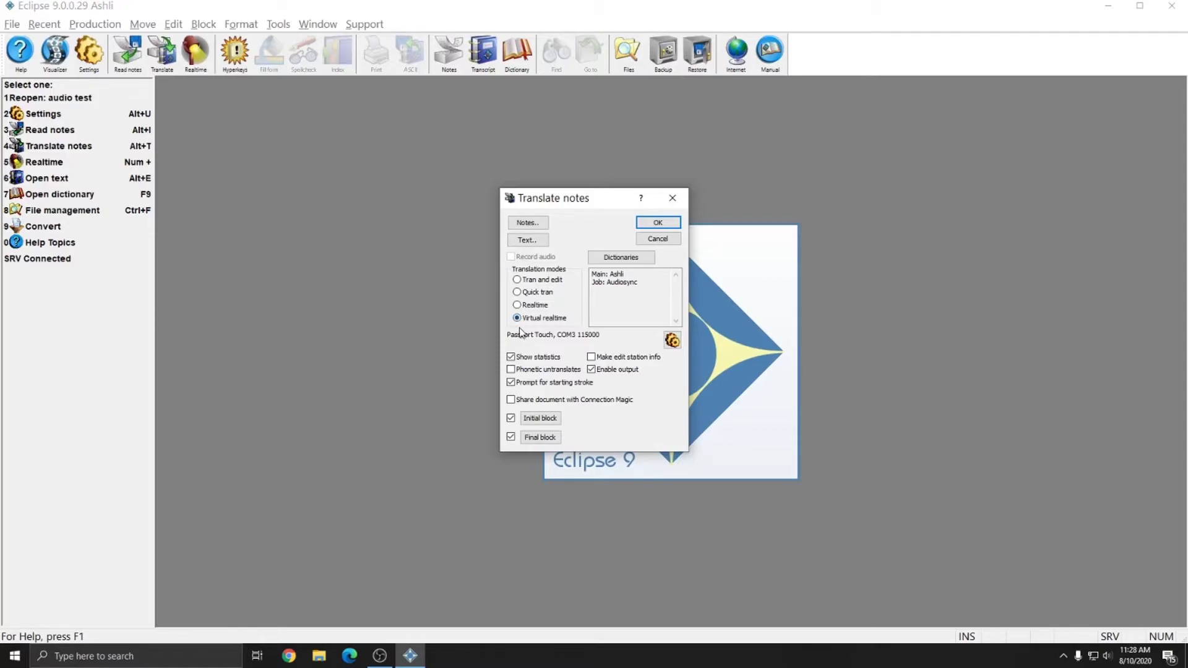
pyautogui.click(536, 296)
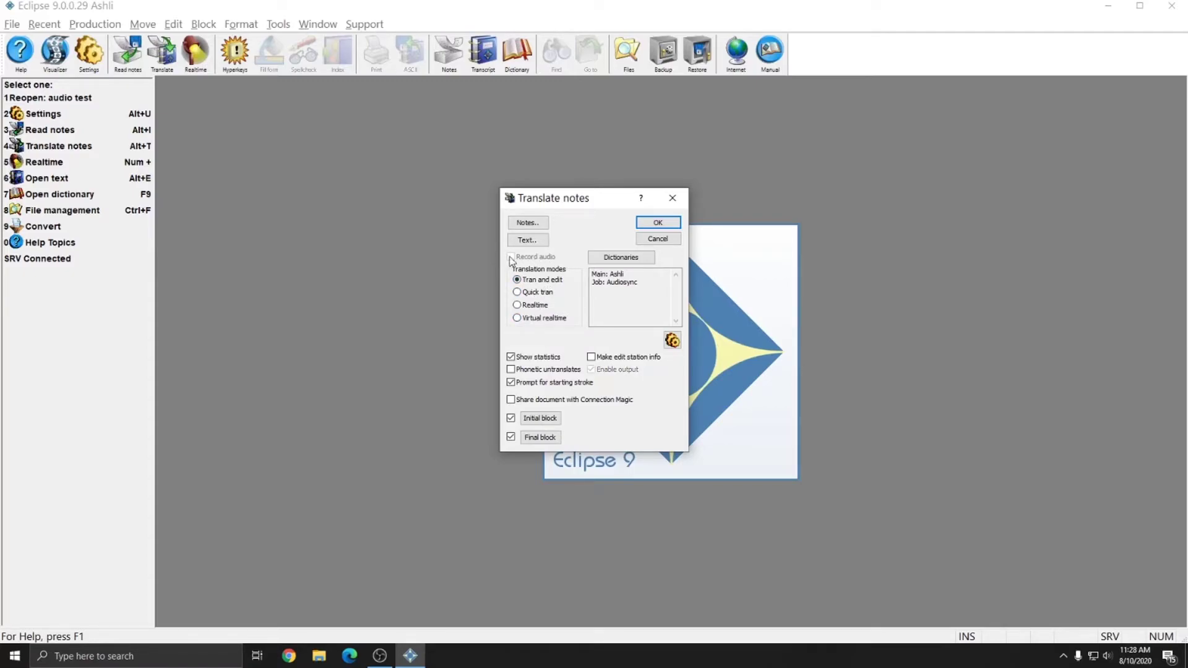
pyautogui.click(518, 306)
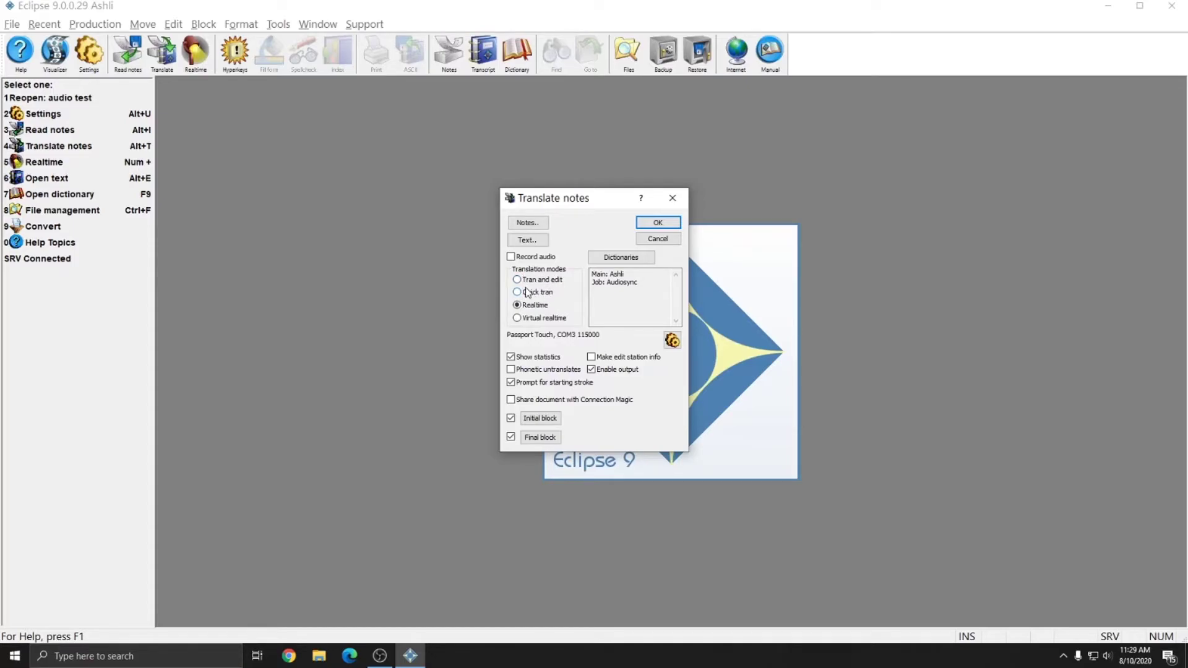
pyautogui.click(541, 318)
# Try to start the translation in Realtime mode with audio recording enabled.
pyautogui.click(549, 306)
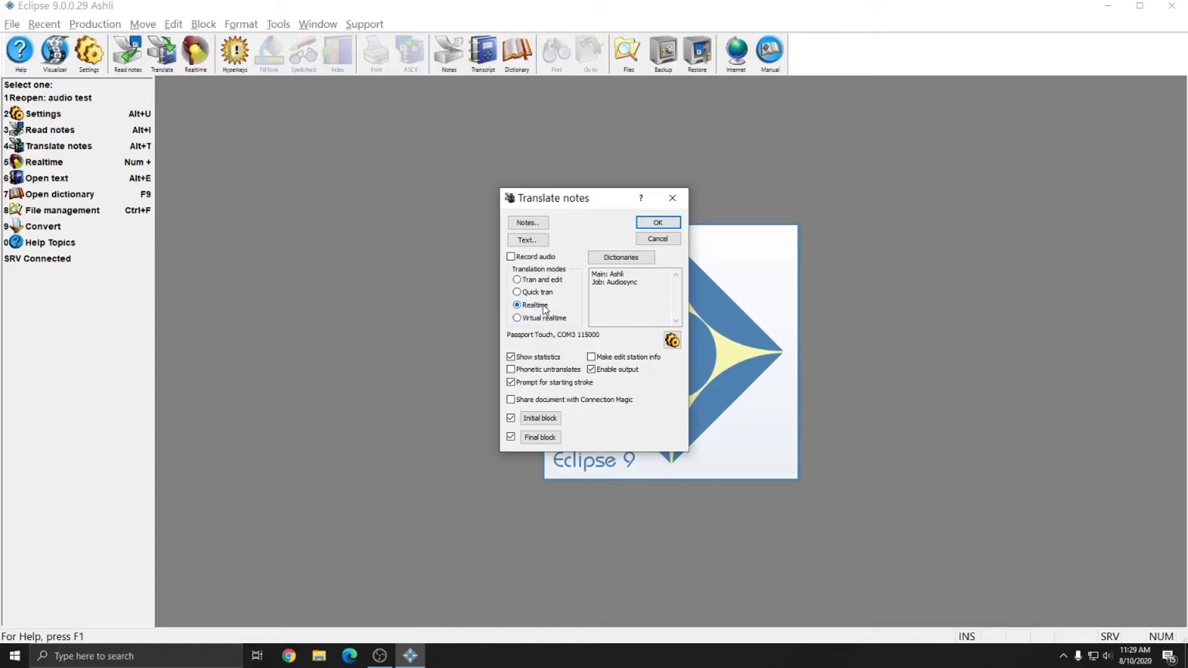
pyautogui.click(512, 257)
pyautogui.click(670, 224)
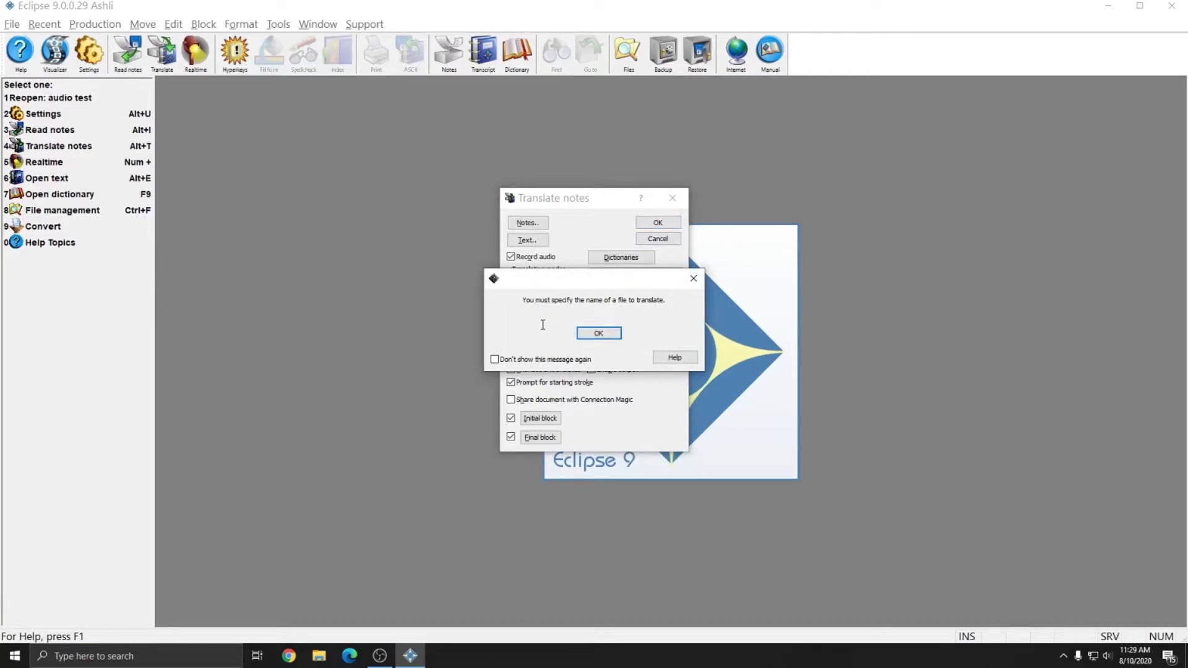
# Name the translation file "Audio test" and start the realtime translation from the last stroke in the writer.
pyautogui.click(598, 335)
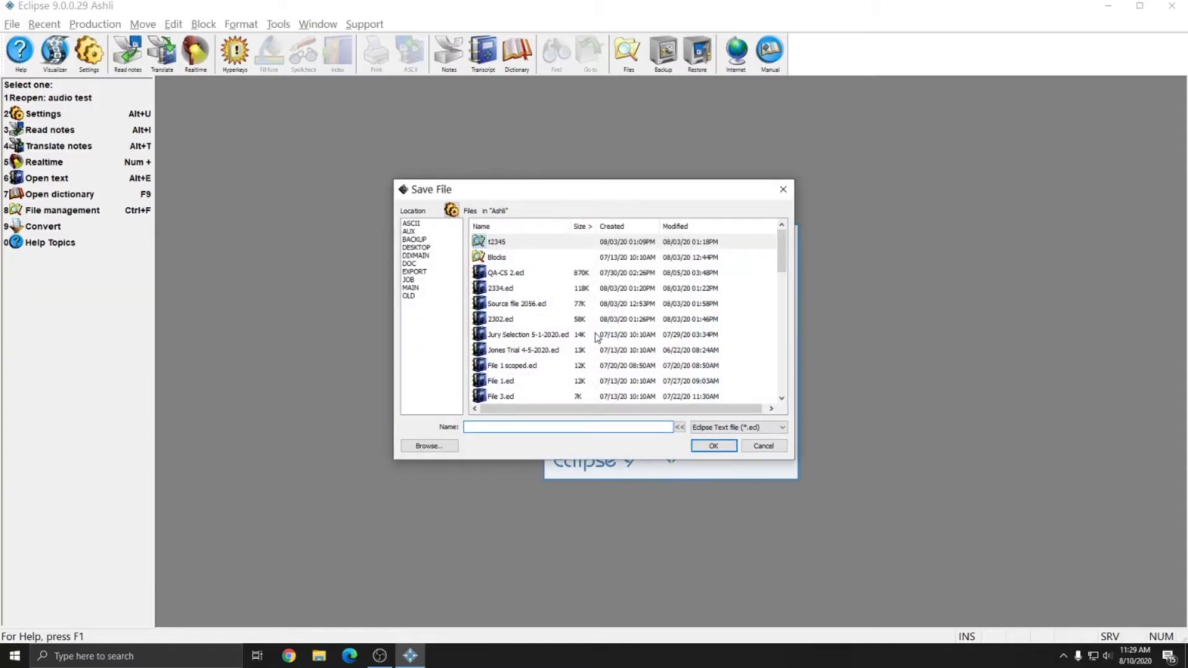
pyautogui.write('Audio test')
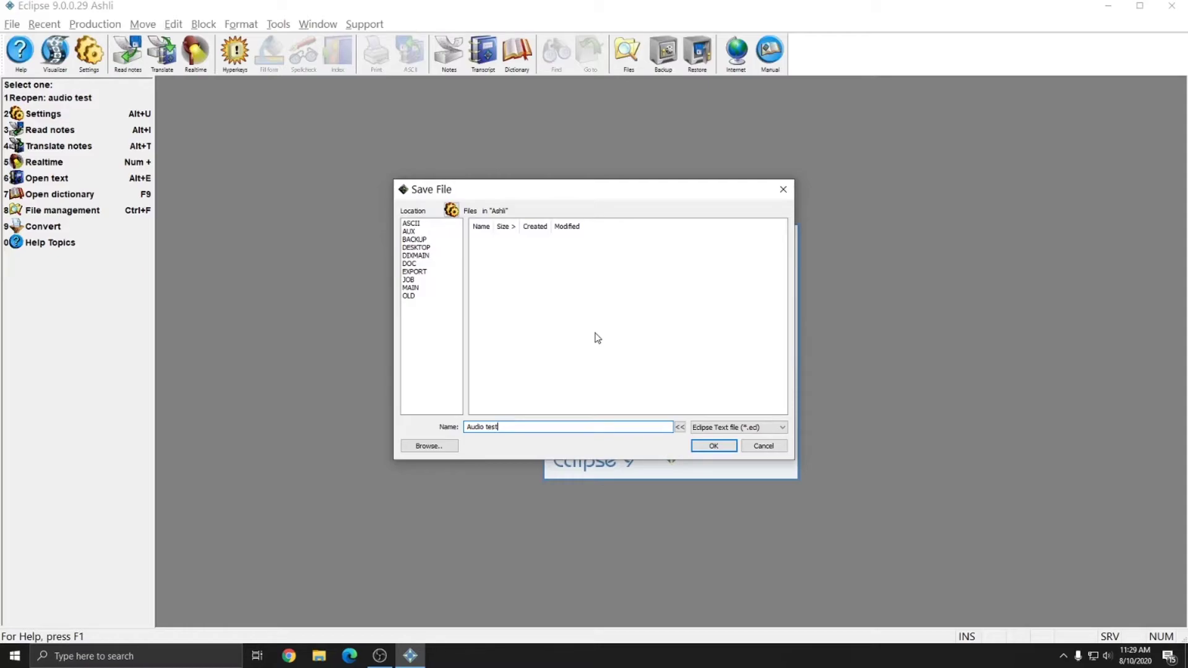
pyautogui.press('Return')
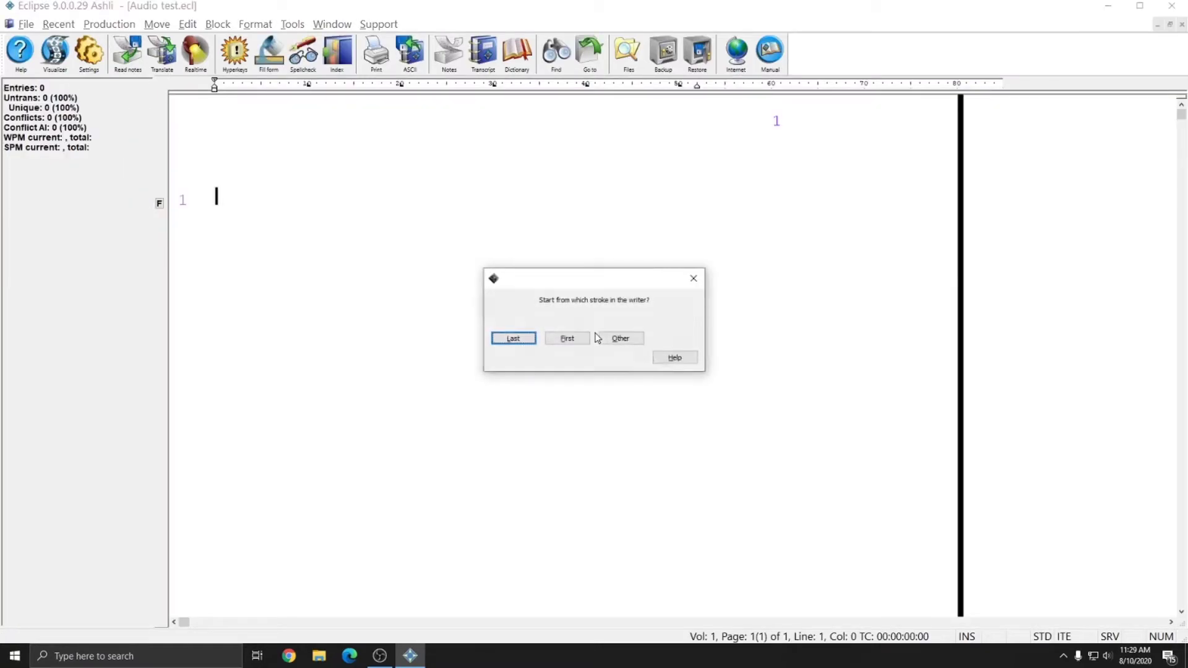
pyautogui.click(514, 338)
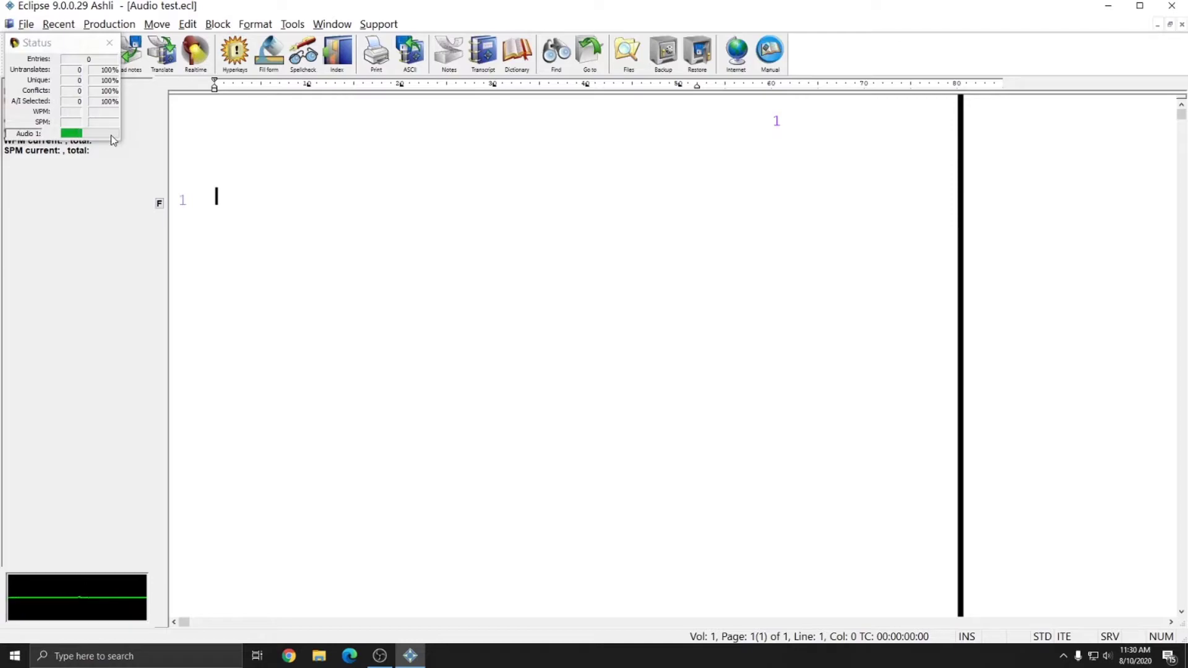
# Close and reopen the realtime status display, and review its configuration options for the Audio 1 and Audio 2 meters.
pyautogui.click(110, 43)
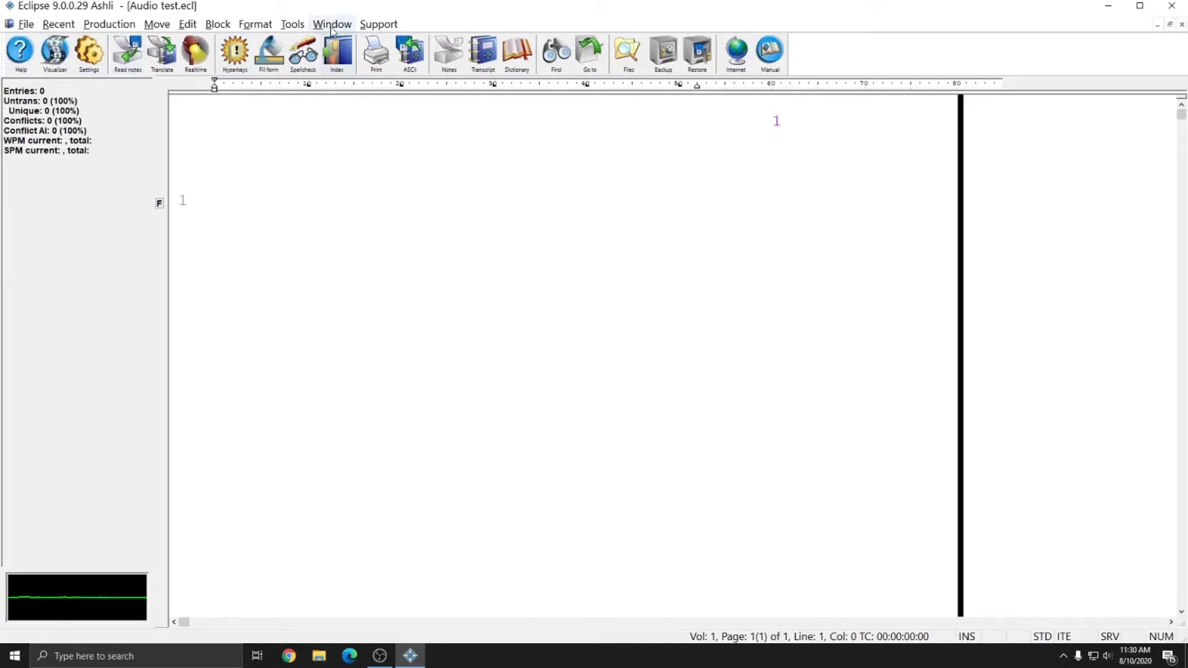
pyautogui.click(330, 26)
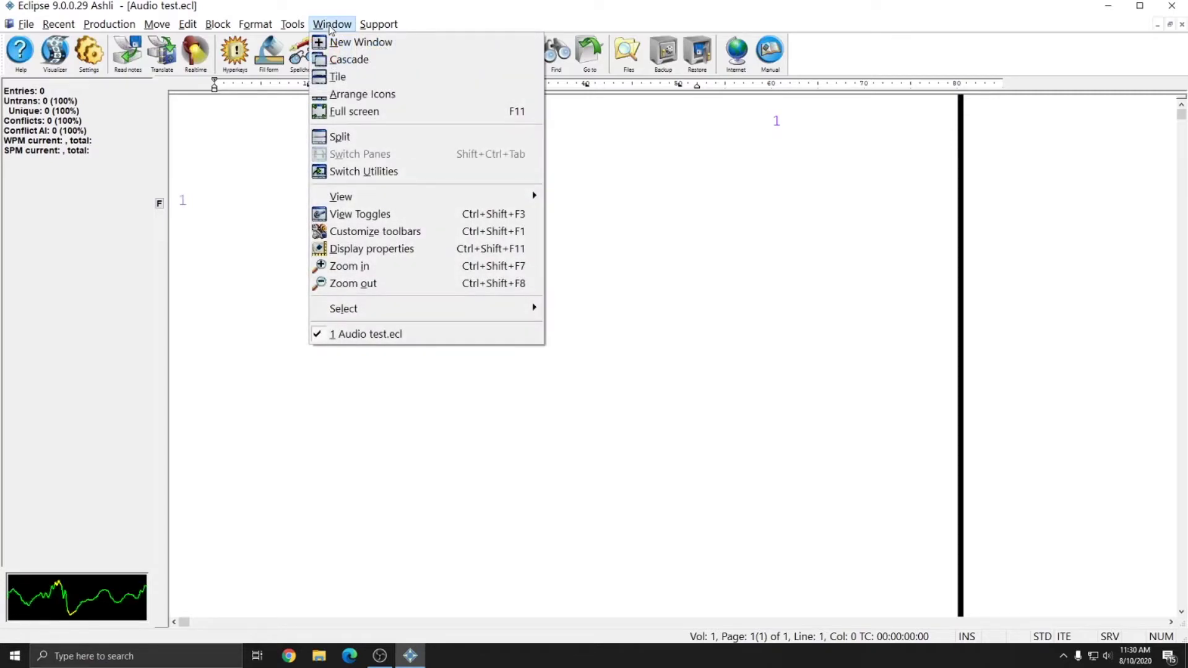
pyautogui.moveTo(350, 198)
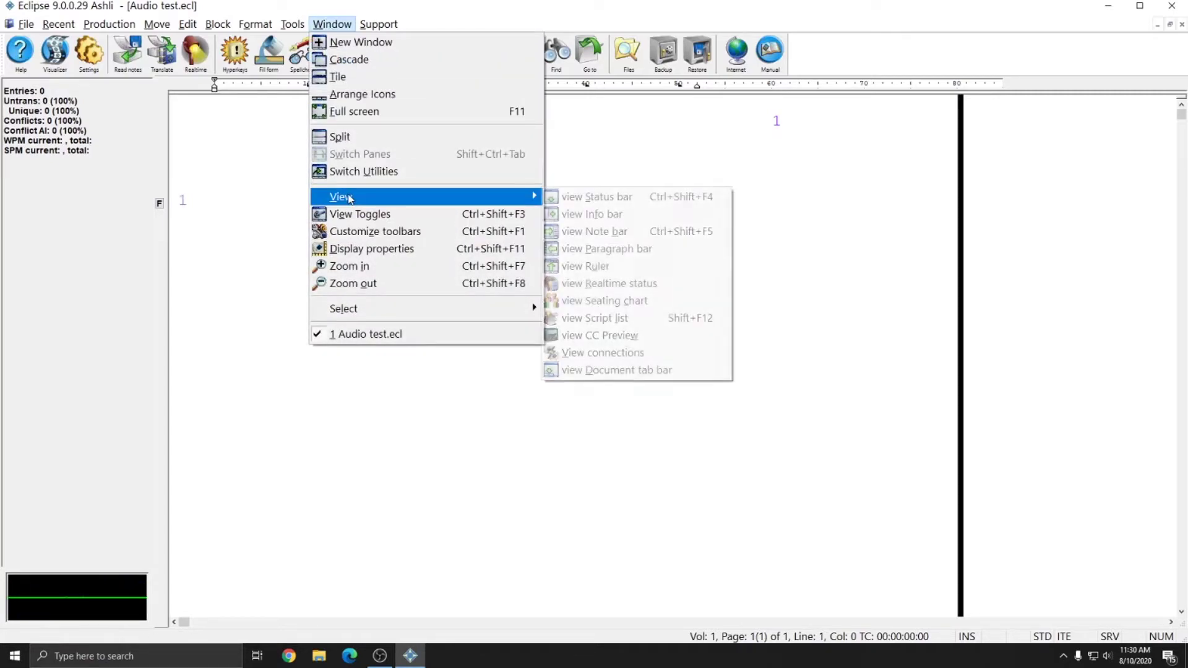
pyautogui.click(598, 284)
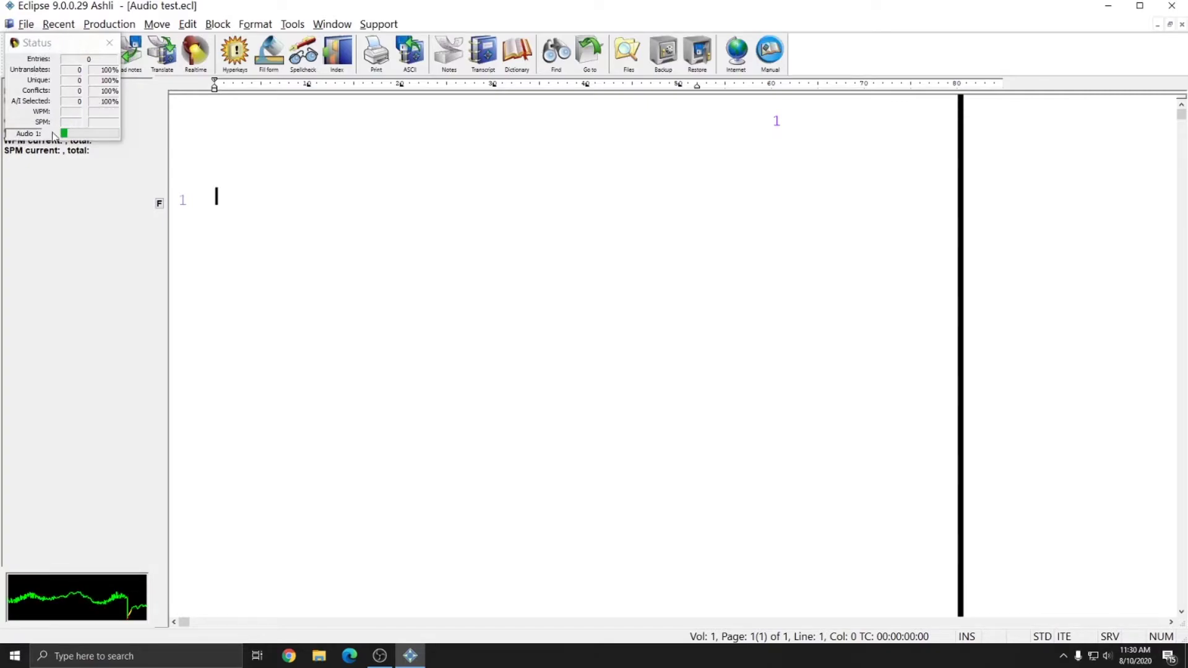
pyautogui.rightClick(44, 47)
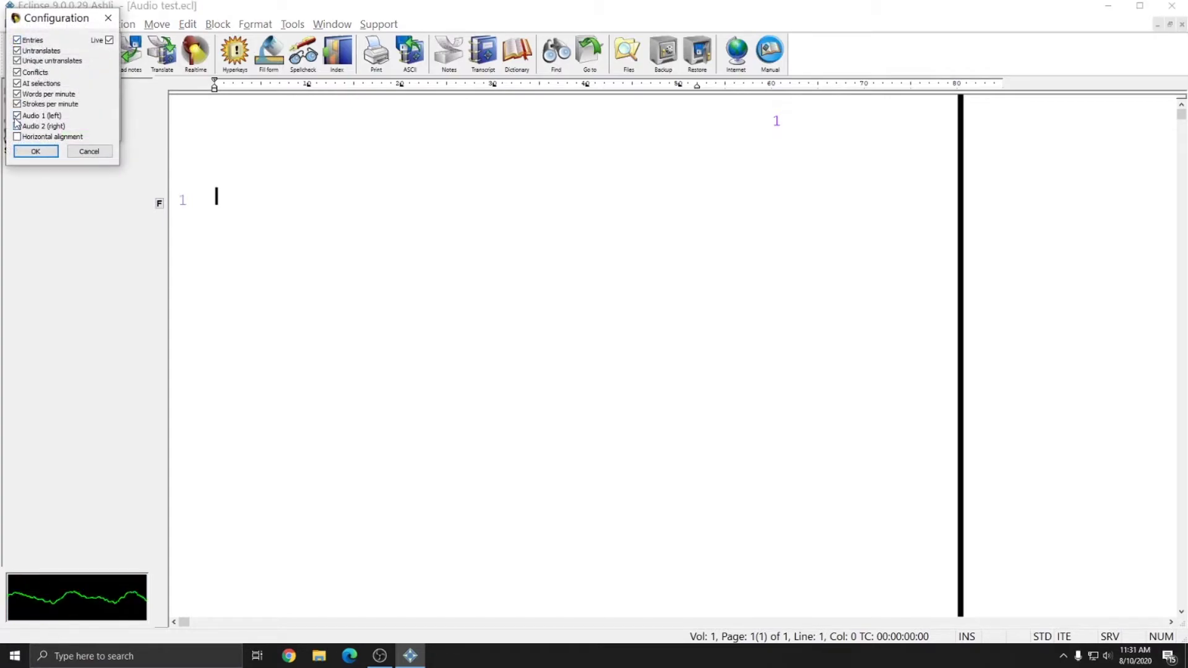
pyautogui.click(36, 151)
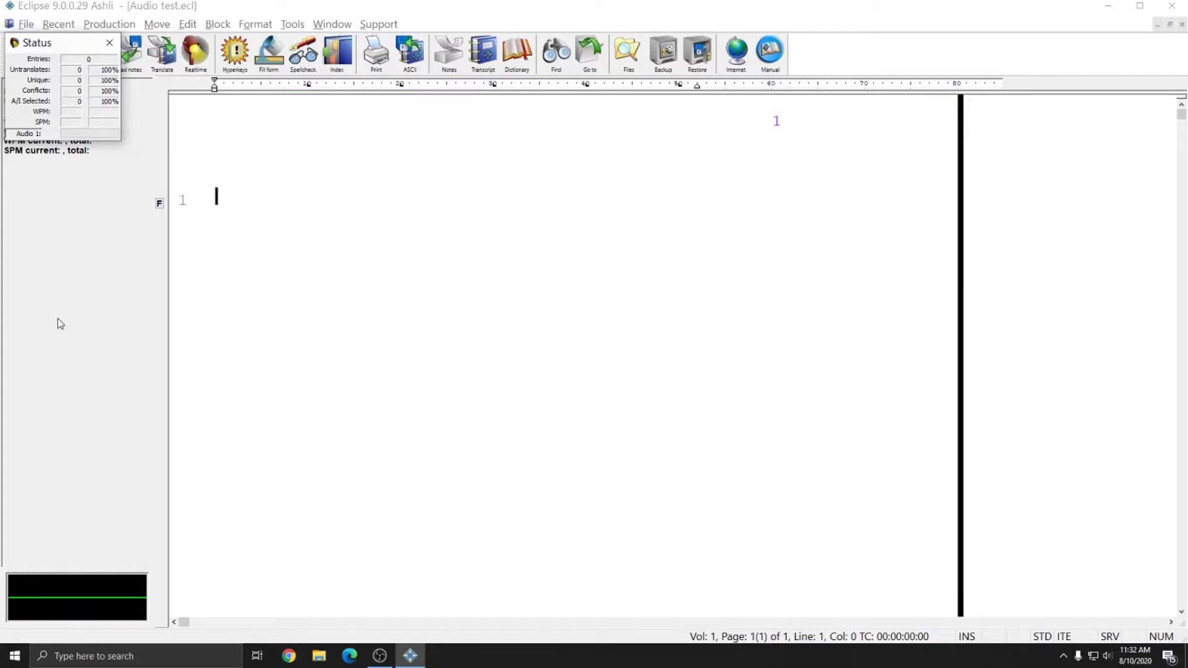
# Write the speaker line "STPHAO: In this file I will speak and write to demonstrate audiosync works in Eclipse.".
pyautogui.write('STPHAO:  ')
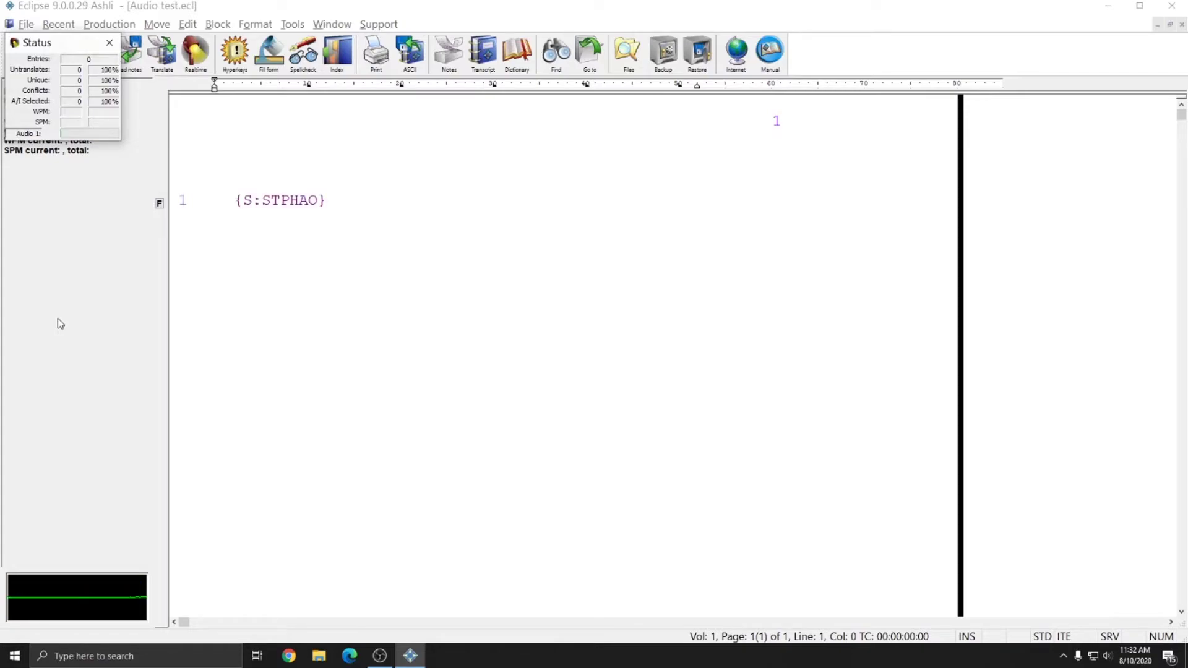
pyautogui.write('In this file')
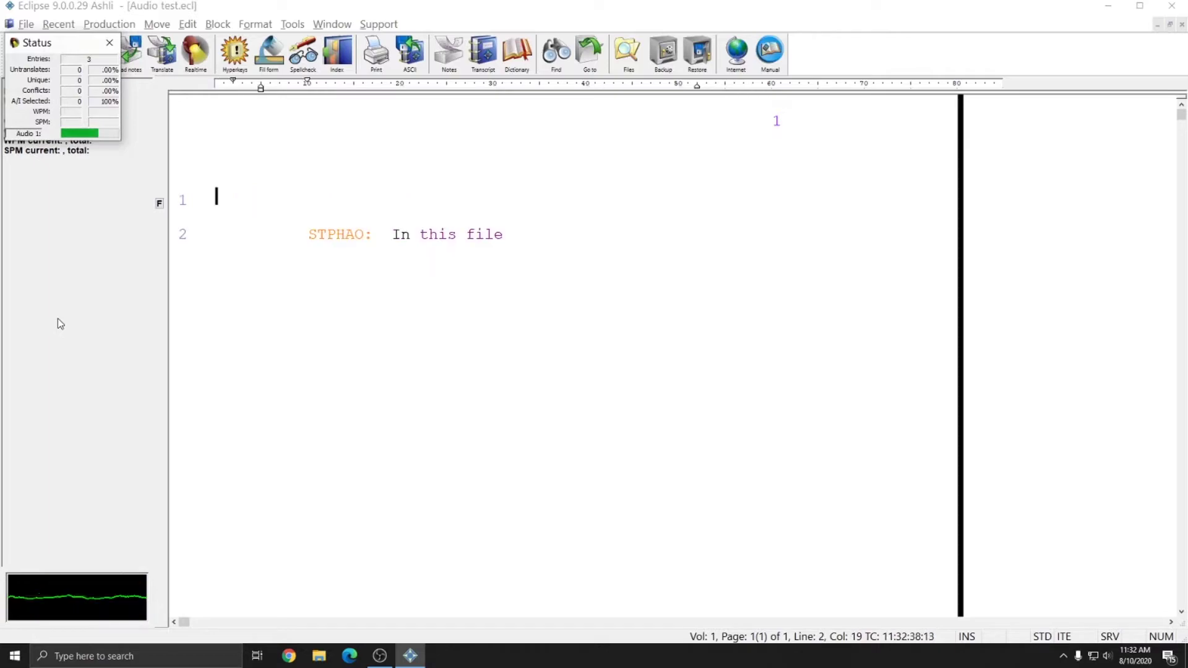
pyautogui.write(' I will speak and')
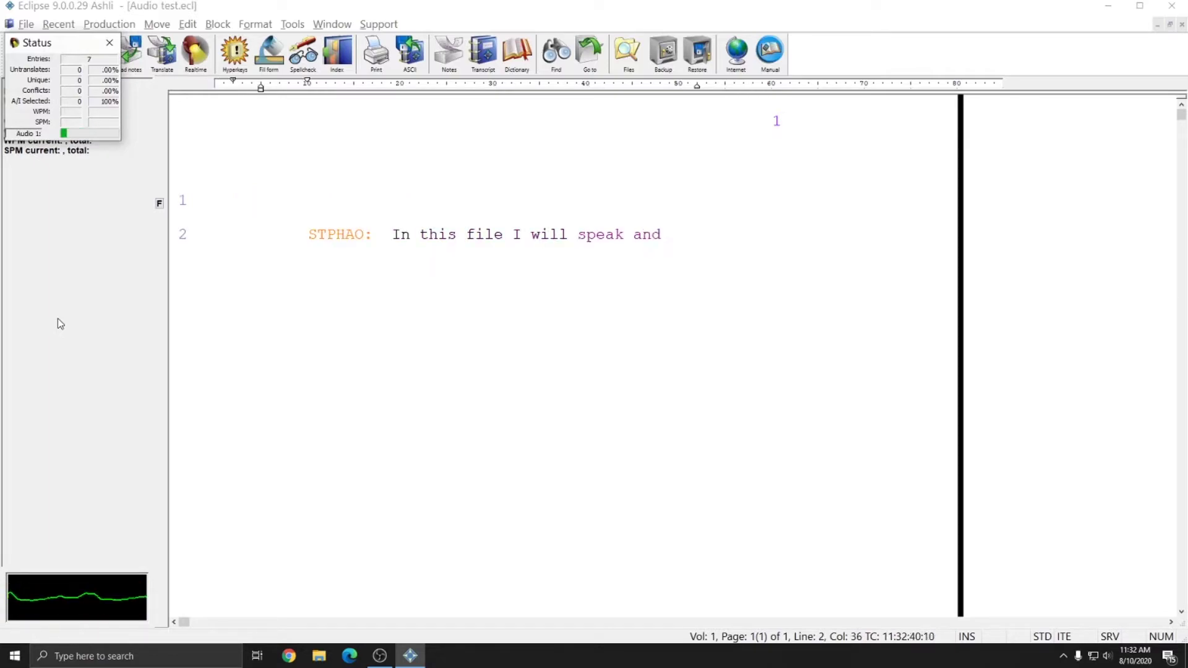
pyautogui.write(' write to demonstrate how')
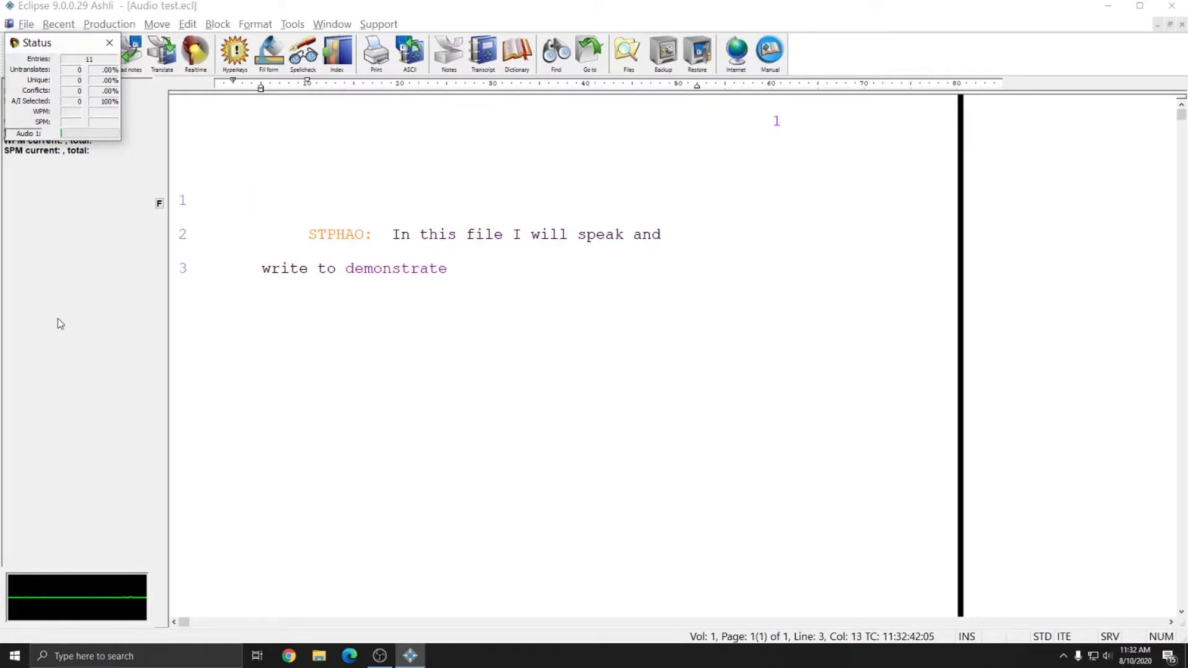
pyautogui.press('BackSpace')
pyautogui.press('BackSpace')
pyautogui.press('BackSpace')
pyautogui.write('audiosync')
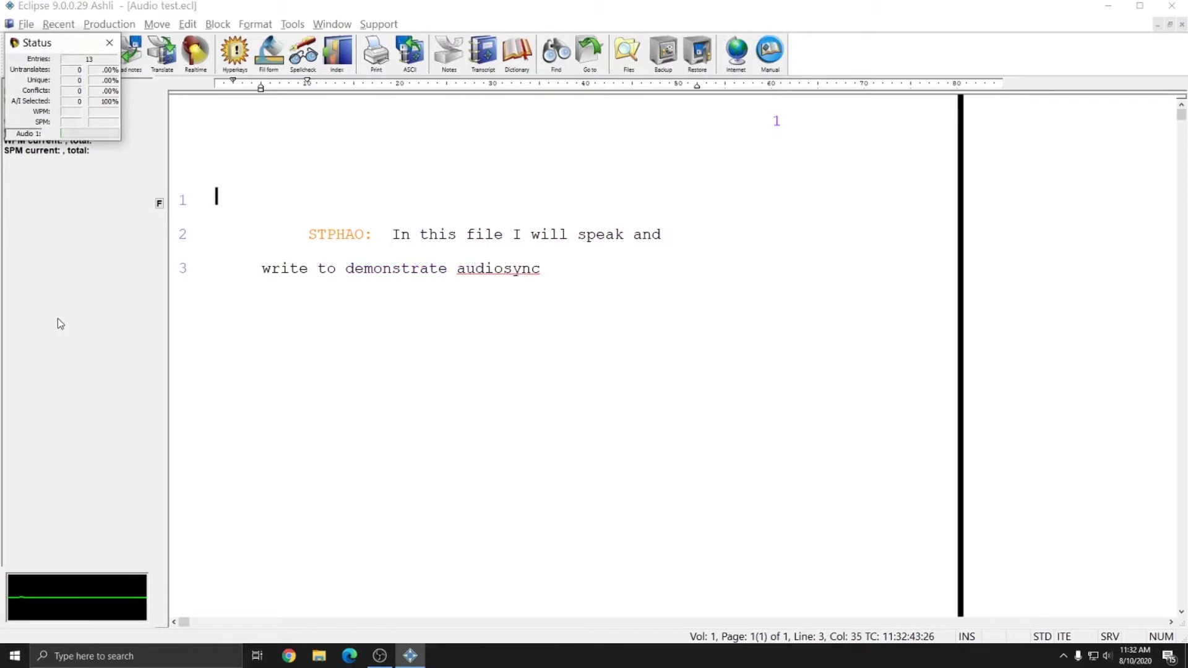
pyautogui.write(' works in Eclipse')
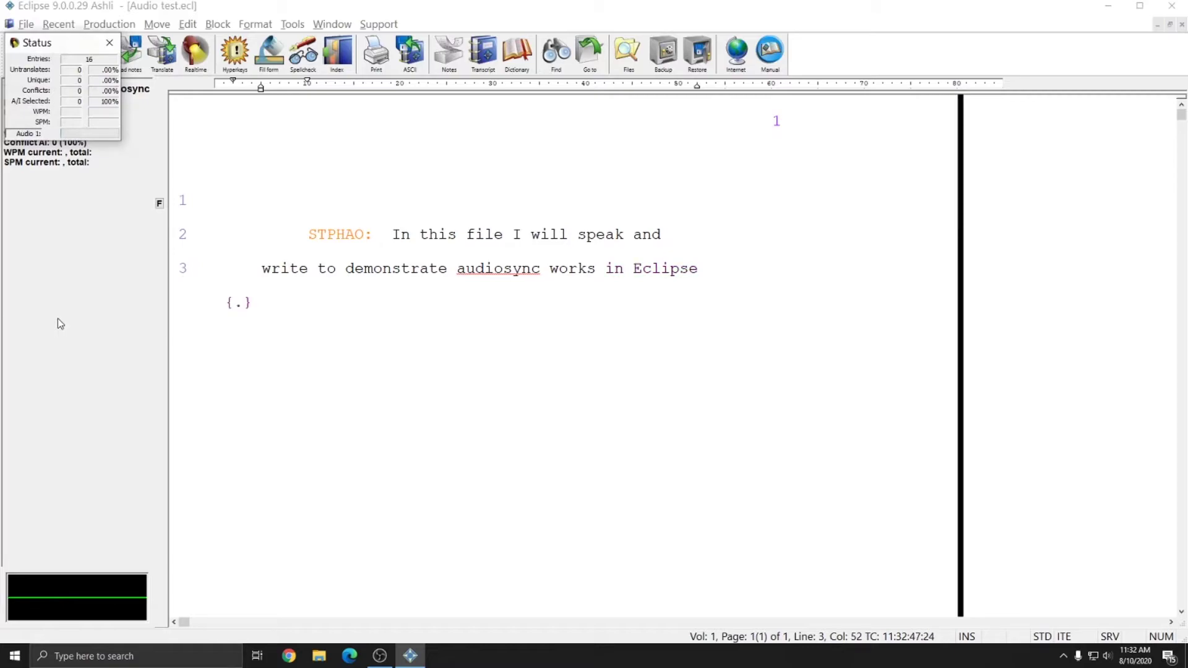
pyautogui.write('.')
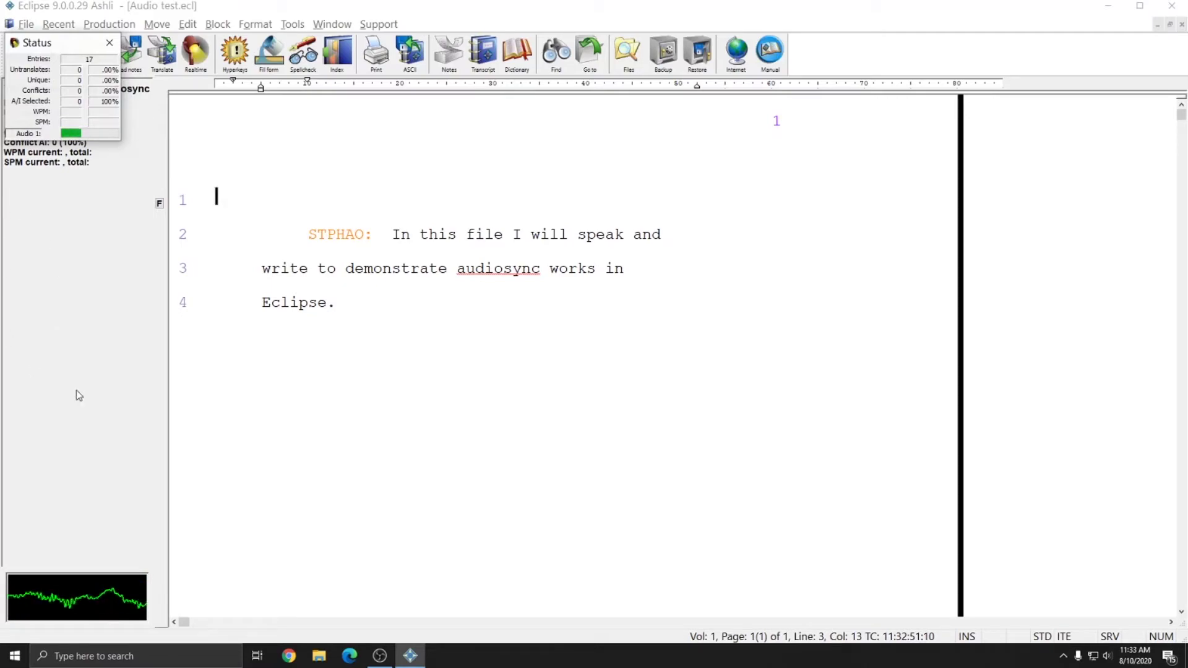
# Stop the realtime translation and close the realtime status display.
pyautogui.click(109, 23)
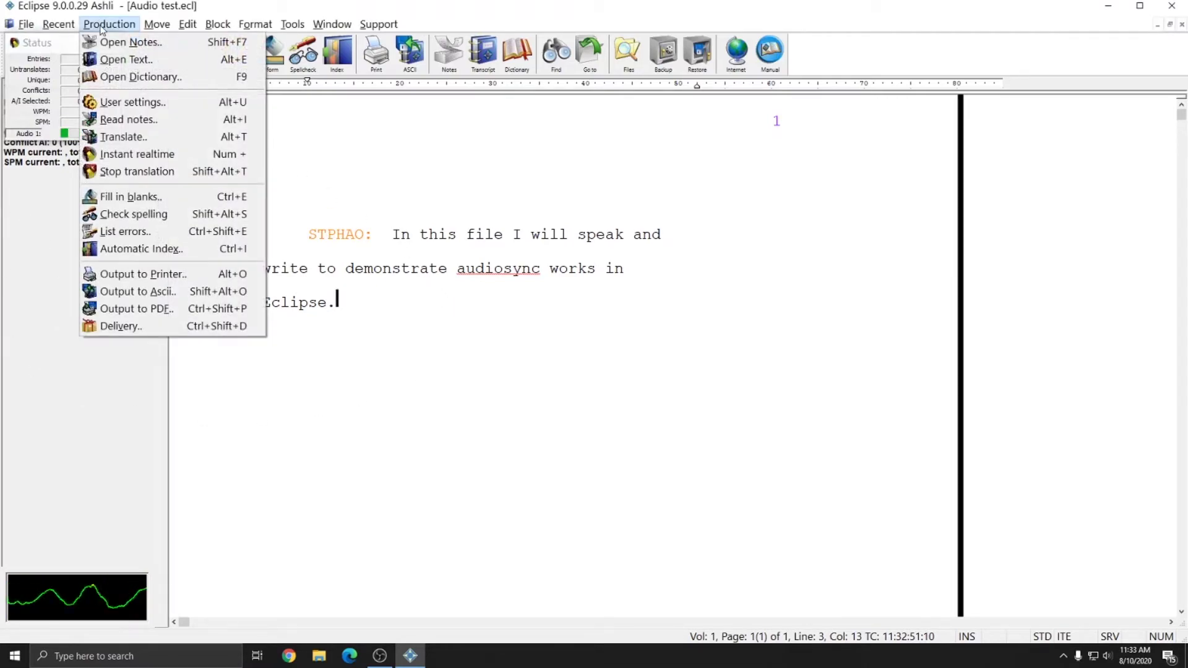
pyautogui.click(136, 172)
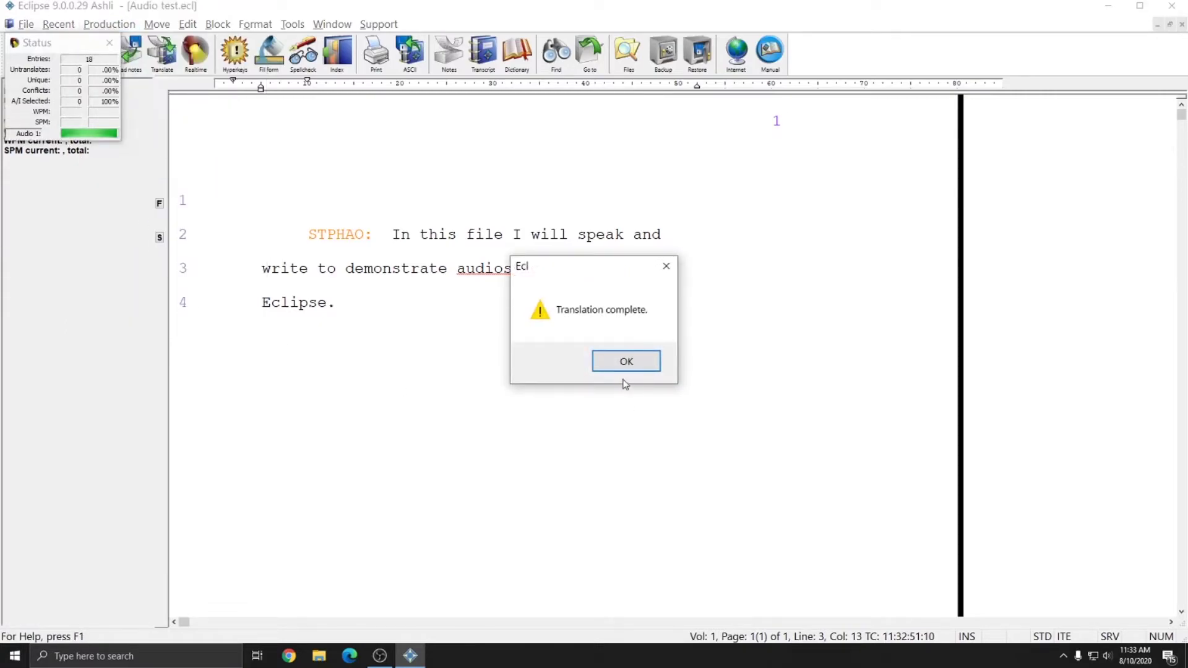
pyautogui.click(625, 362)
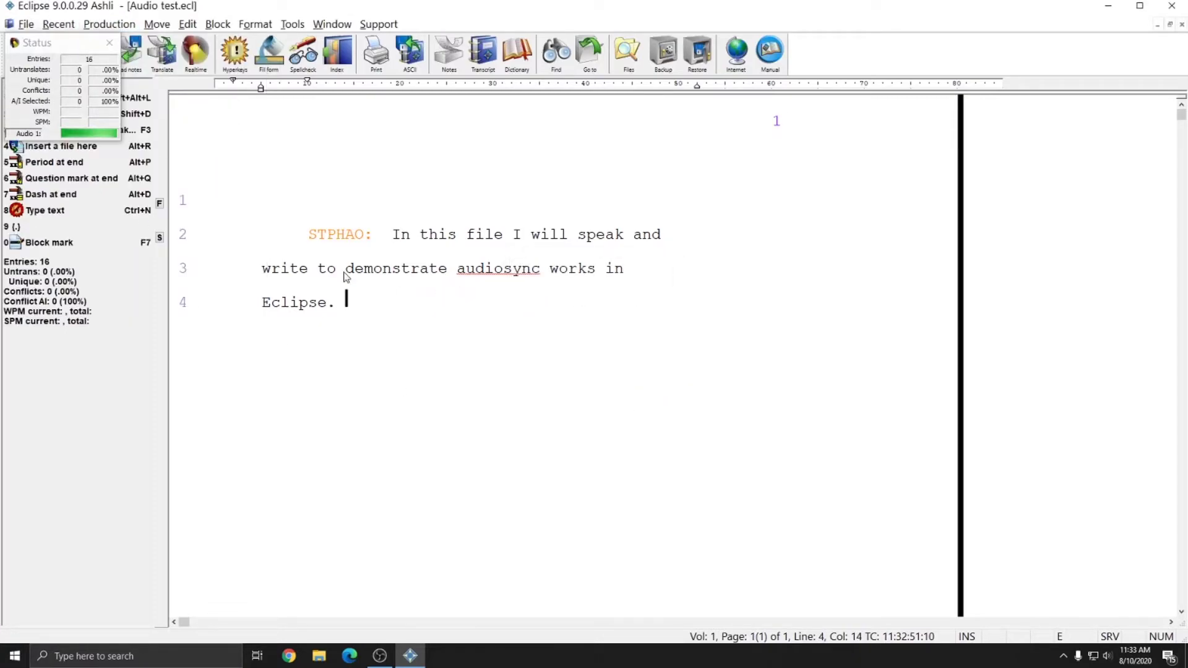
pyautogui.click(109, 35)
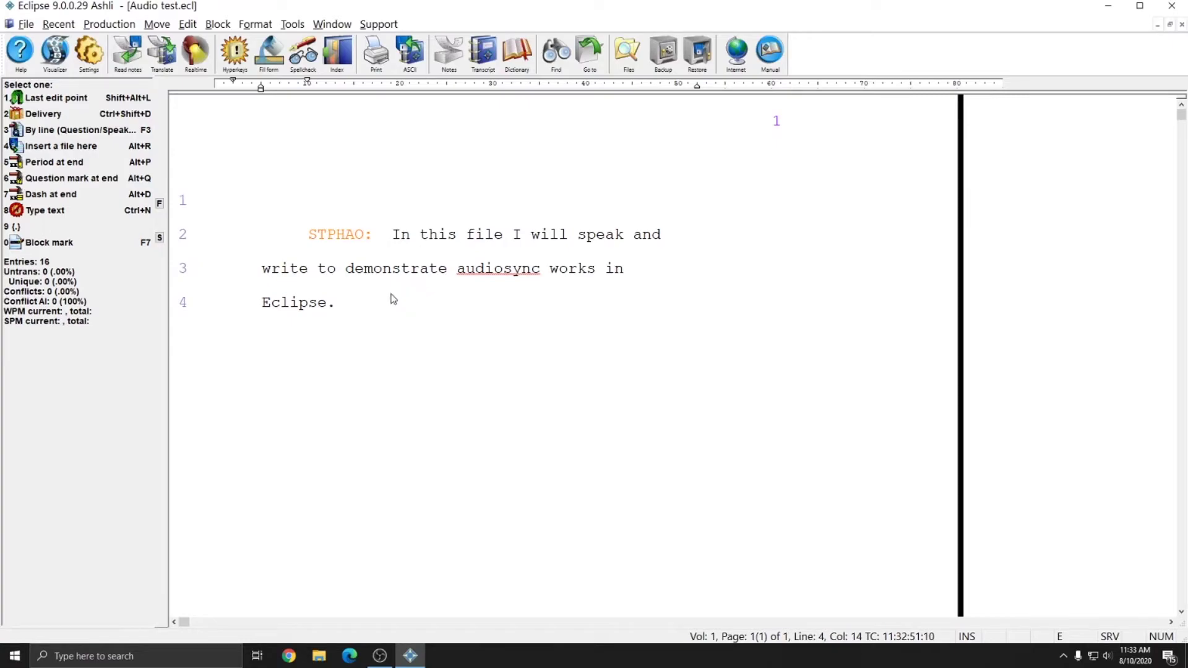
# Place the cursor before "In this file" after the speaker label, and review the multimedia playback commands.
pyautogui.hotkey('ctrl', 'Home')
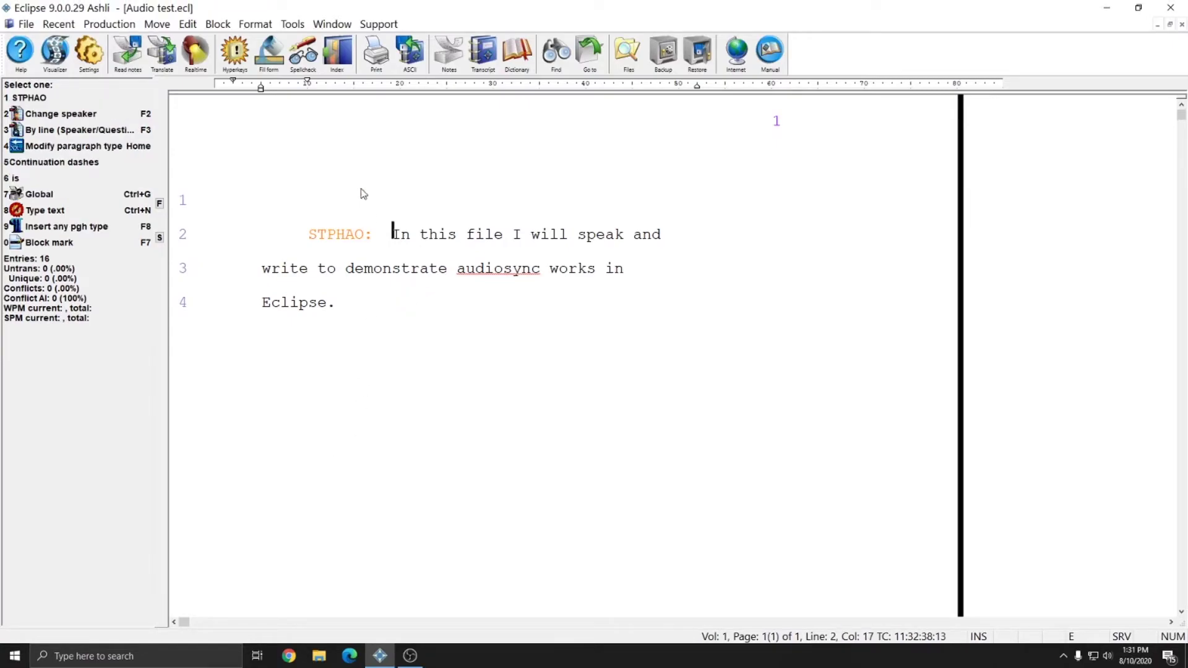
pyautogui.click(293, 26)
pyautogui.moveTo(343, 84)
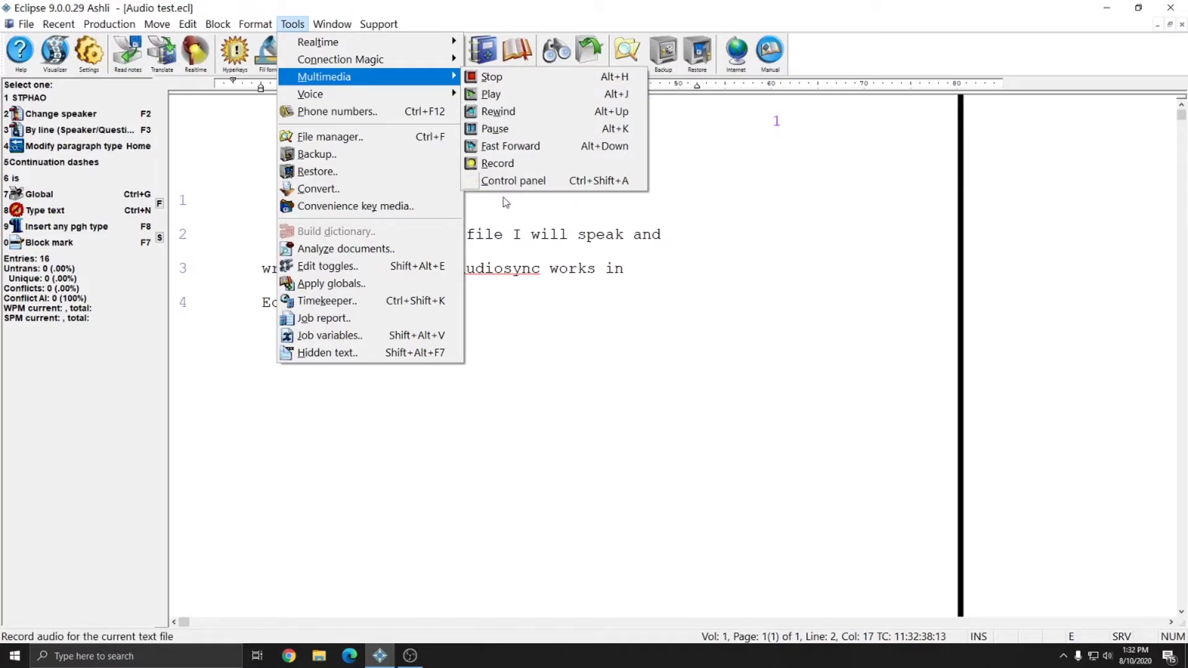
pyautogui.click(508, 238)
pyautogui.click(398, 234)
pyautogui.rightClick(399, 235)
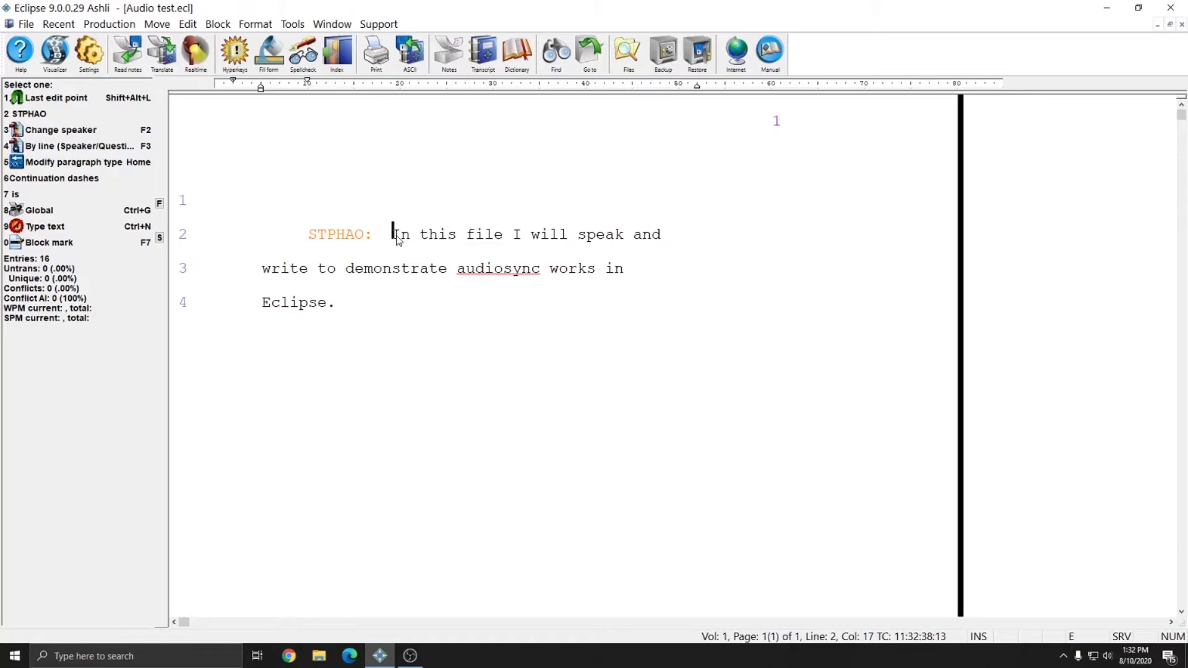
# Fast forward the audio recording from the start of the speaker's text.
pyautogui.click(293, 23)
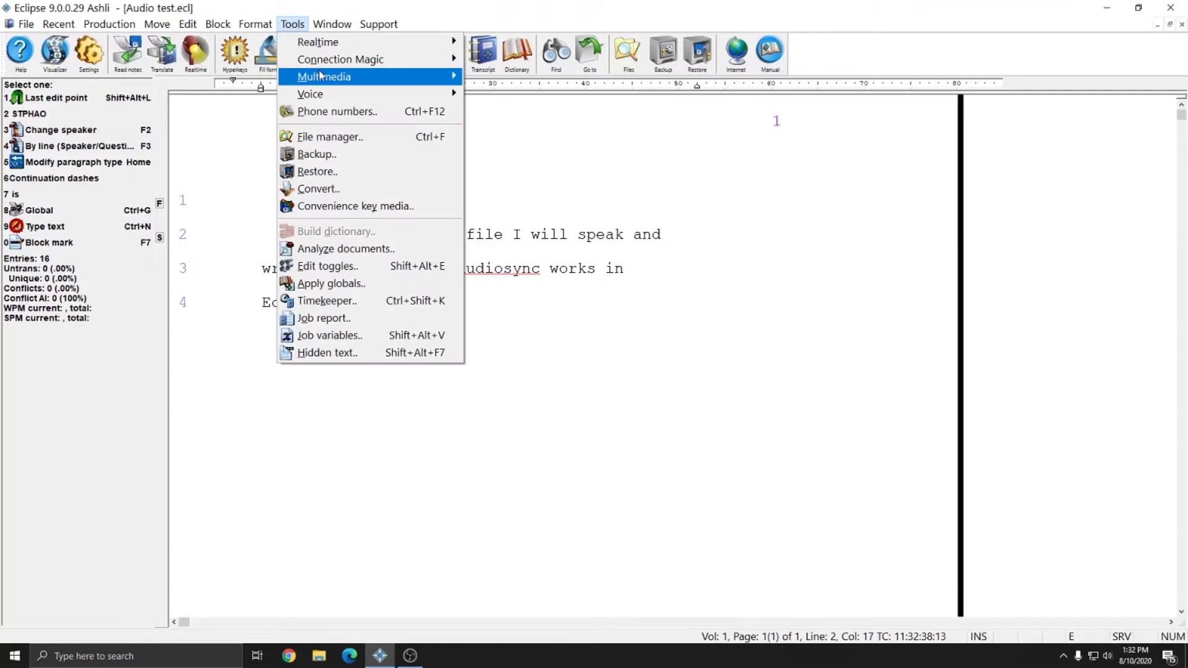
pyautogui.moveTo(322, 76)
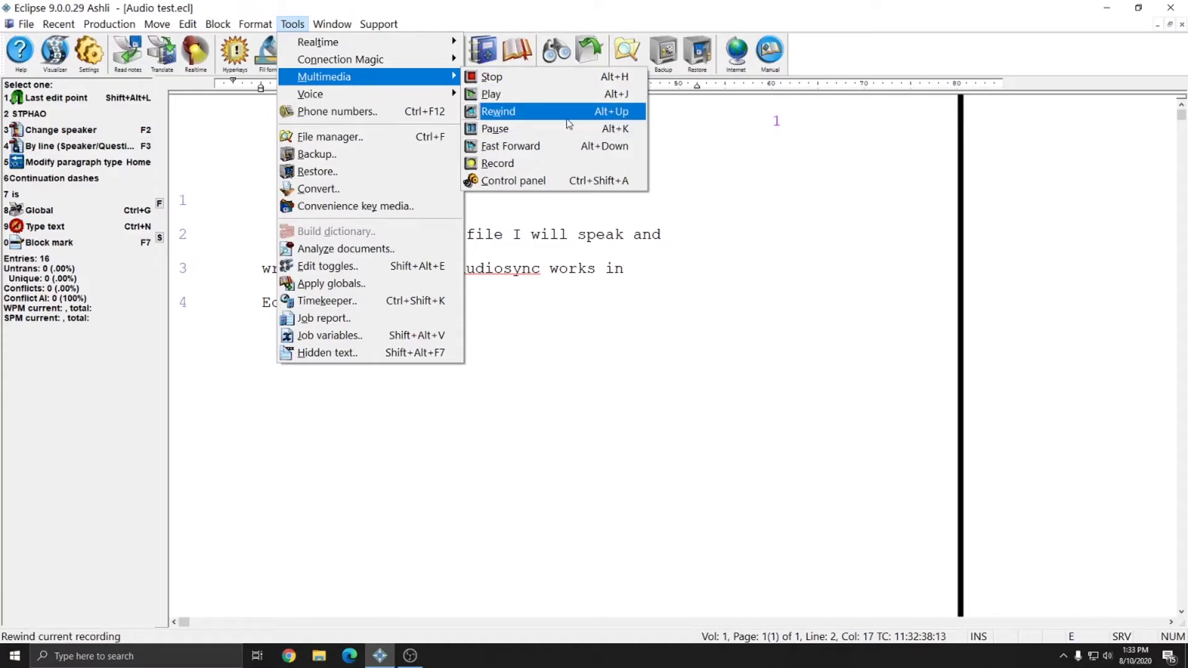
pyautogui.click(519, 148)
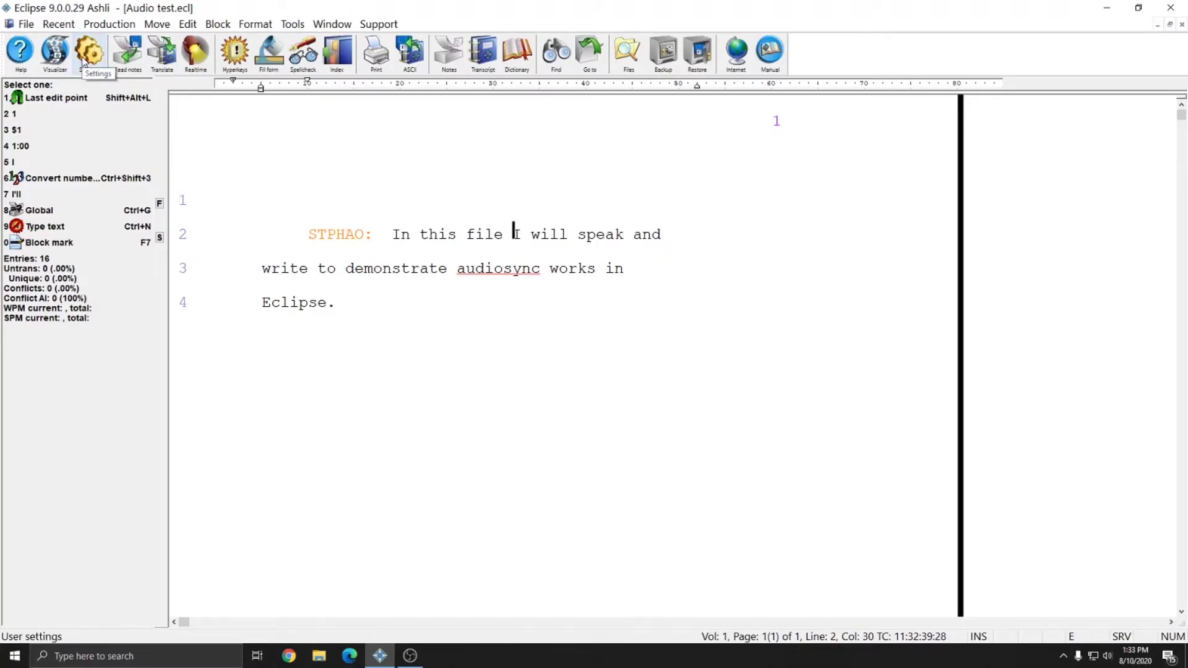
# Check the FF/RW seconds setting in the current document's timecode setup, and close the user settings.
pyautogui.click(87, 54)
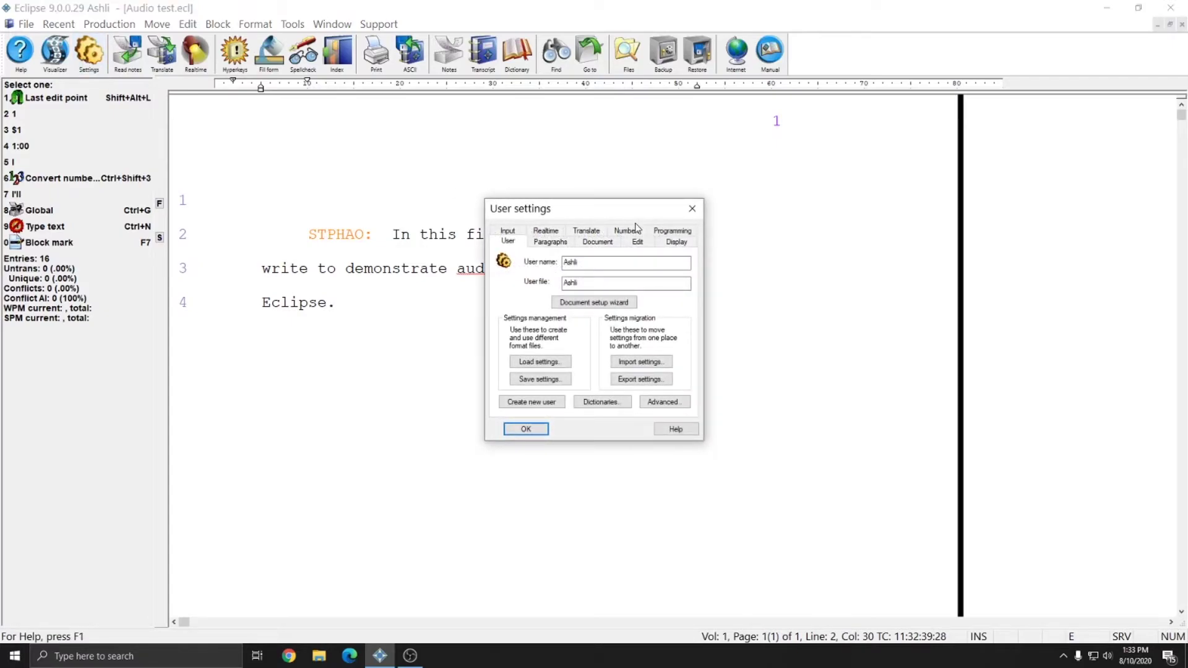
pyautogui.click(611, 245)
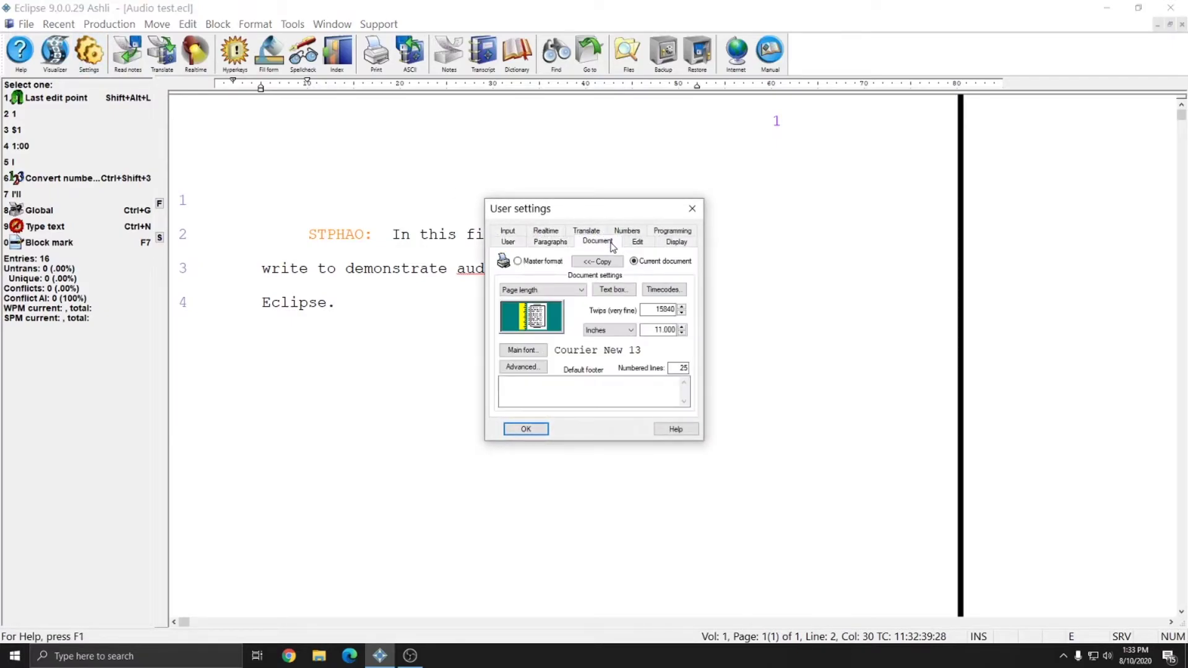
pyautogui.click(667, 290)
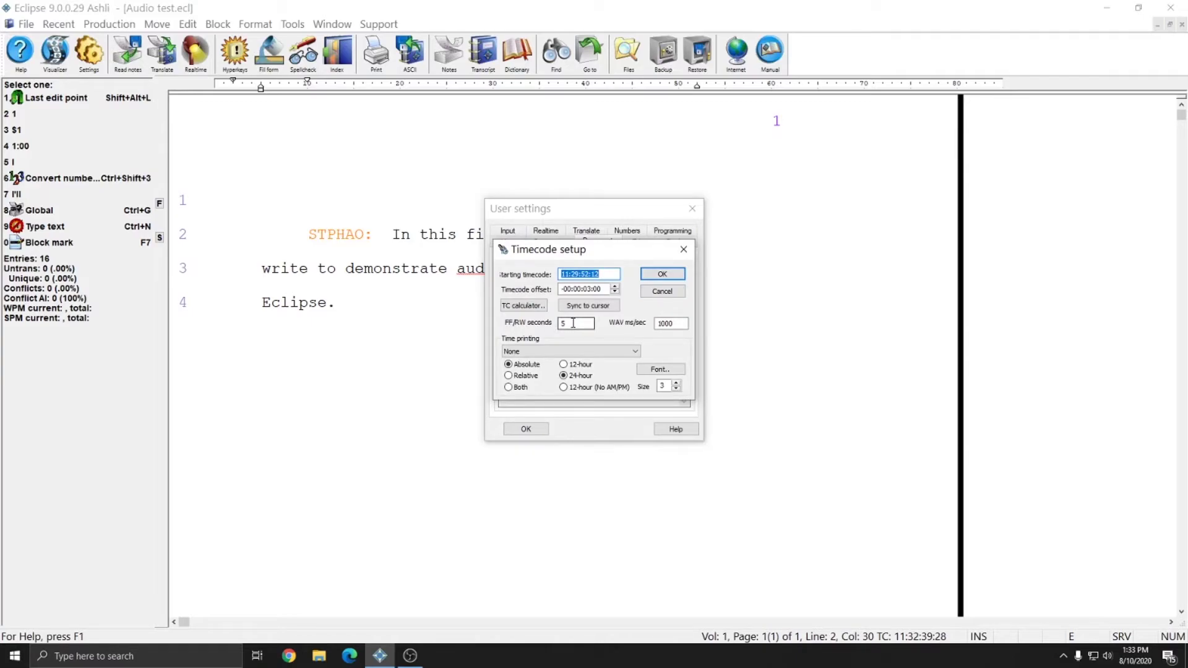
pyautogui.doubleClick(586, 324)
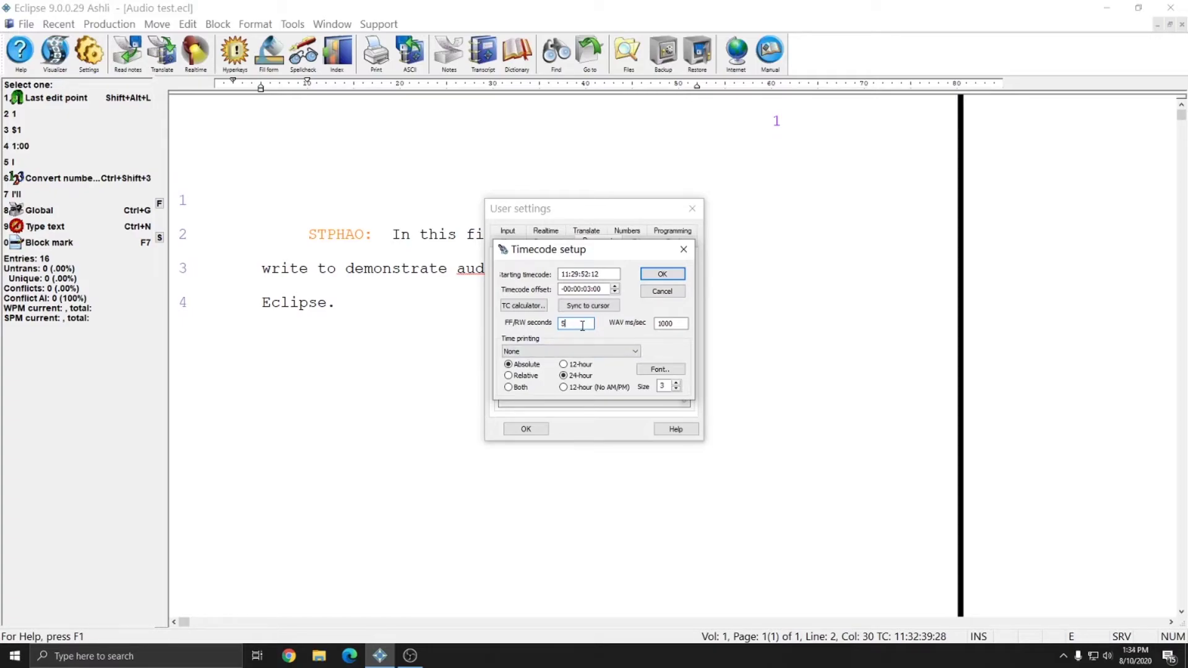
pyautogui.press('Return')
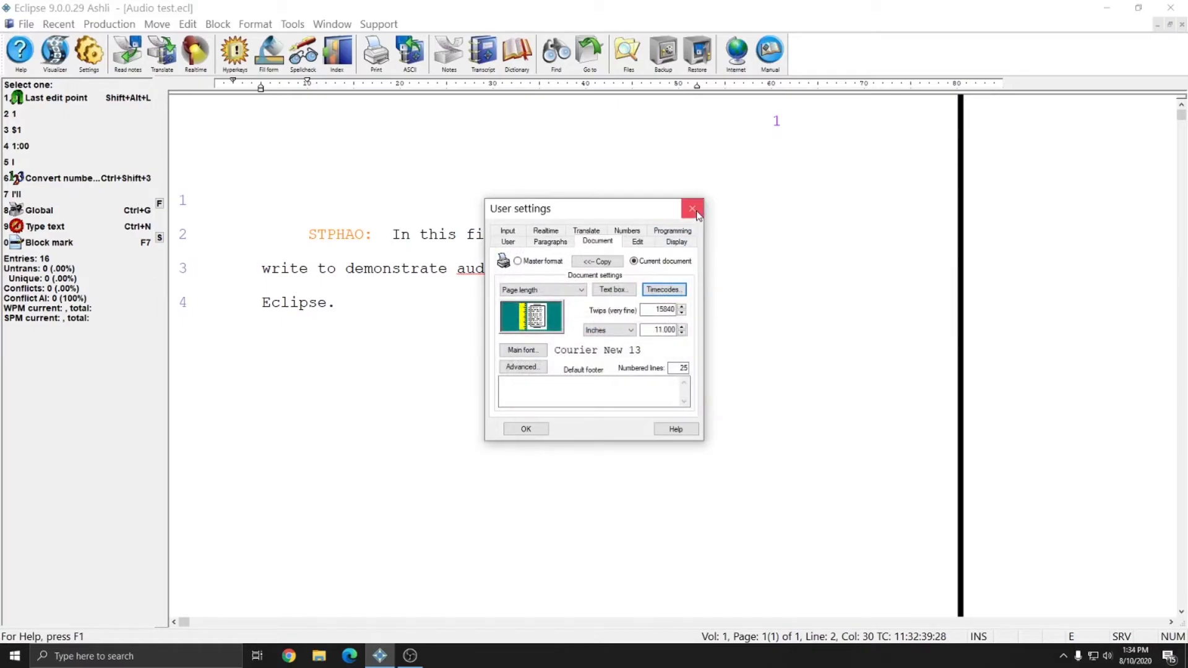
pyautogui.press('Return')
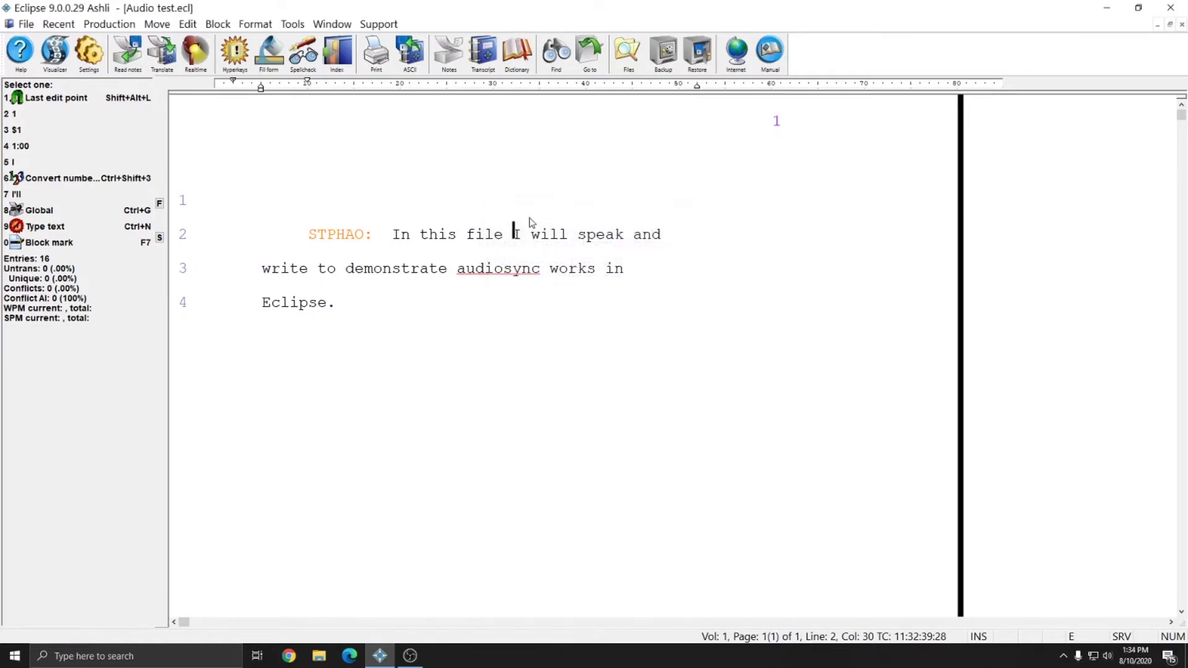
# Open the multimedia control panel, and check the playback levels and Eclipse's mute control in the volume mixer.
pyautogui.click(290, 28)
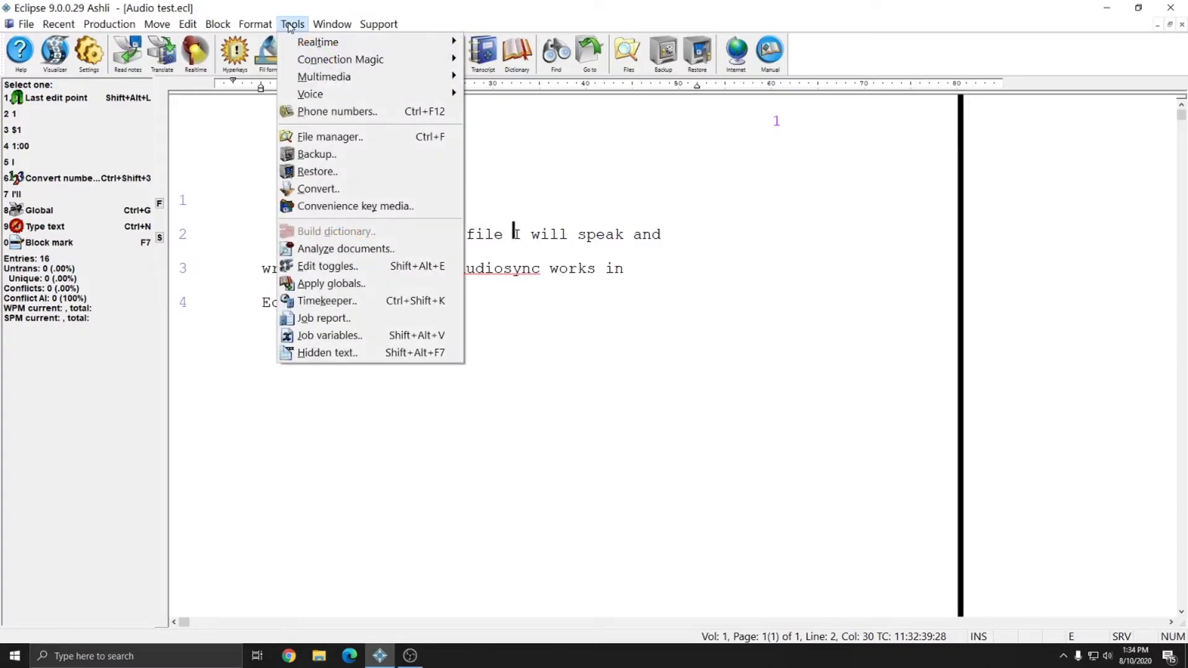
pyautogui.moveTo(306, 77)
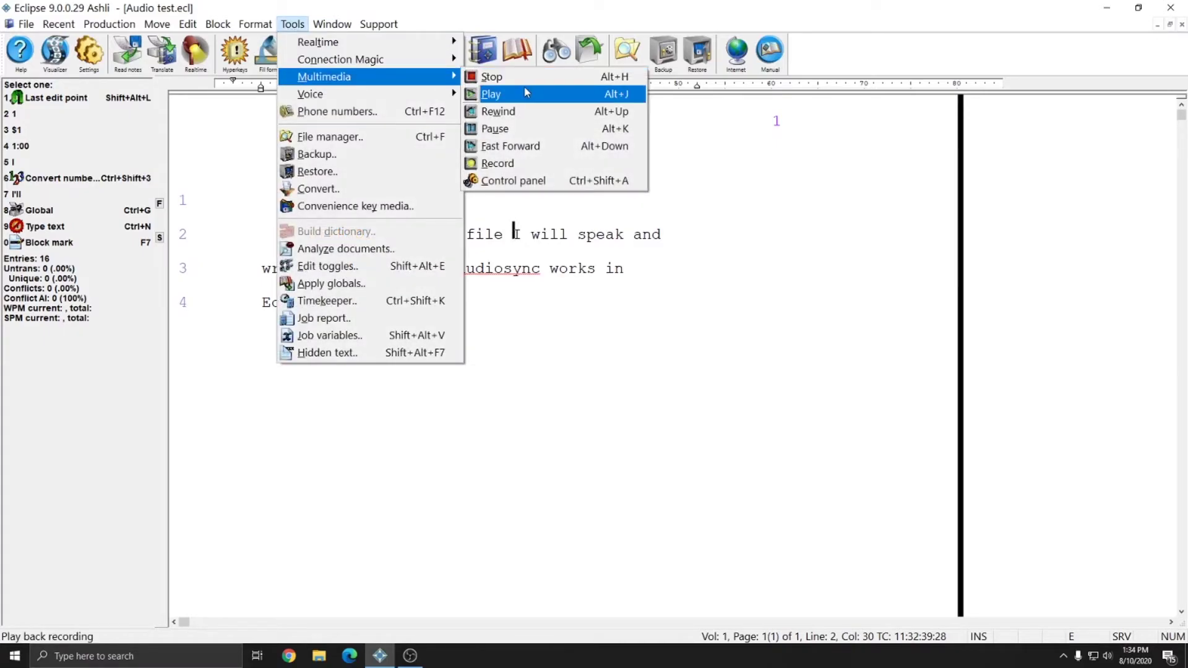
pyautogui.click(515, 181)
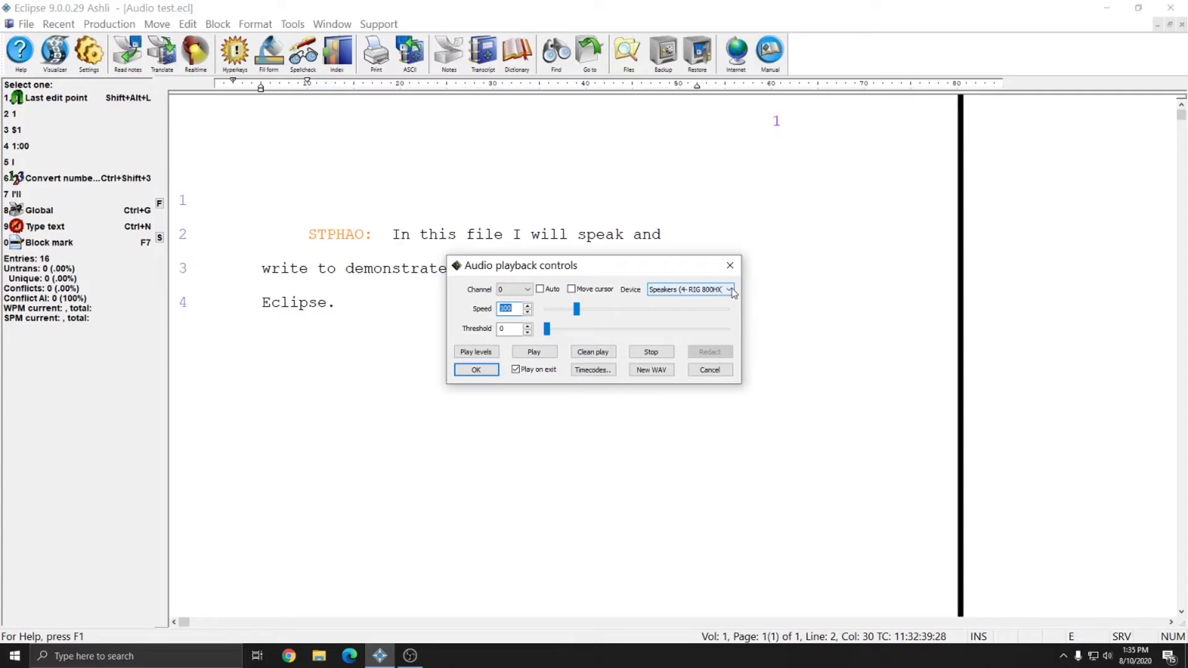
pyautogui.click(475, 353)
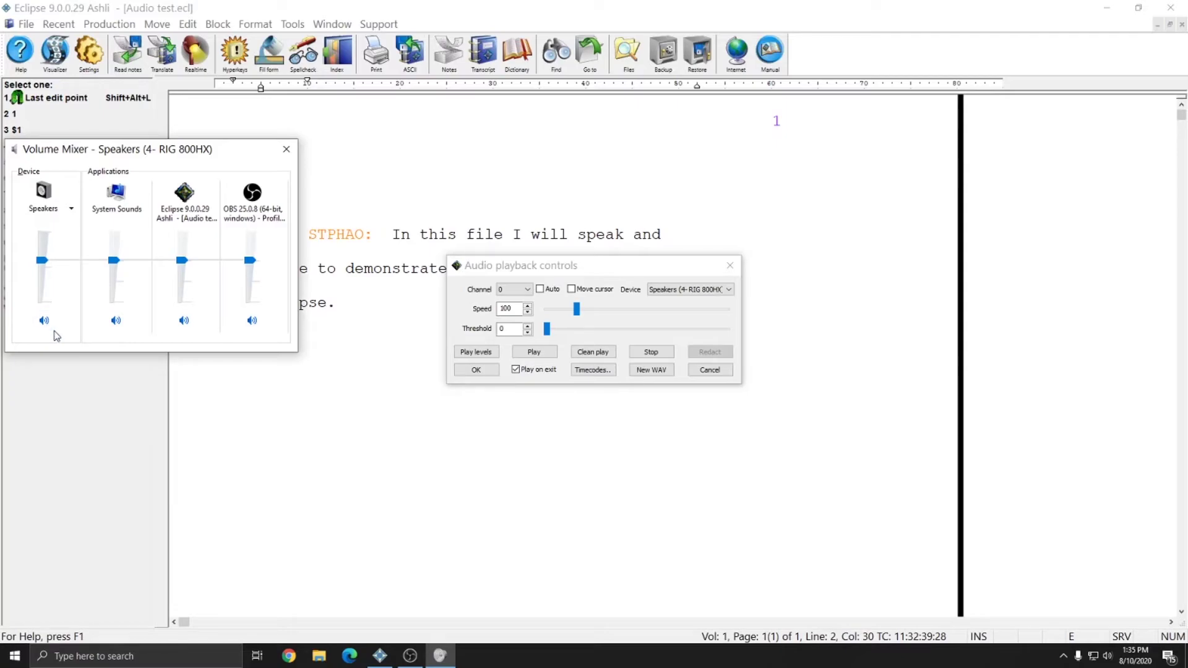
pyautogui.click(183, 321)
pyautogui.click(184, 323)
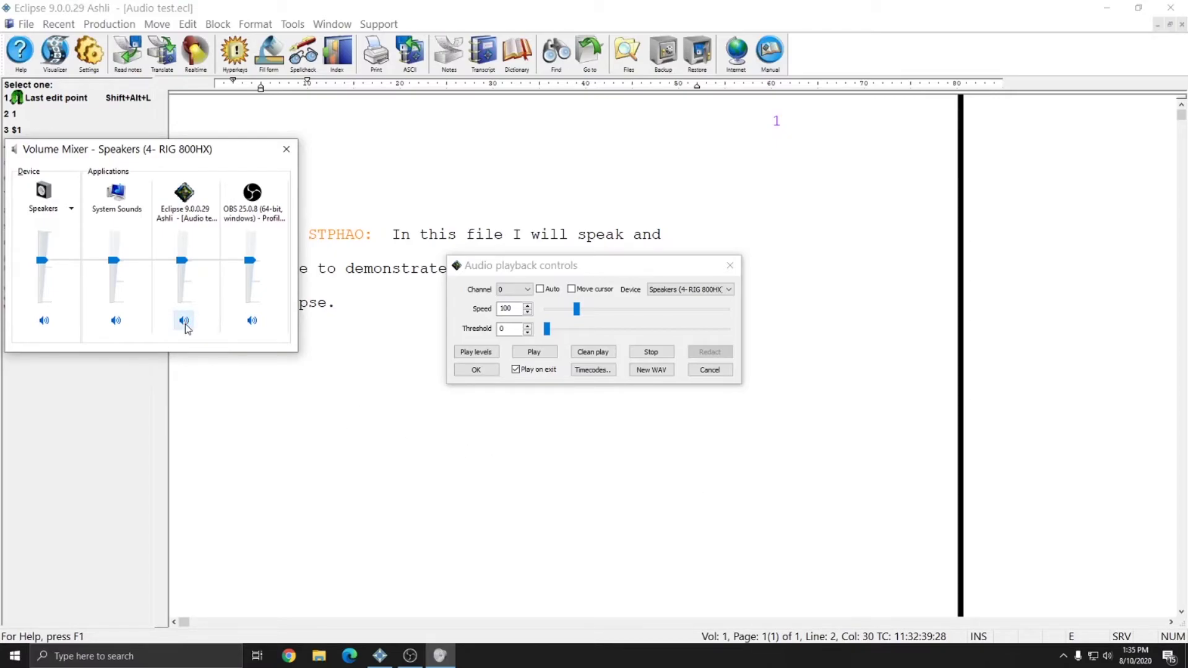
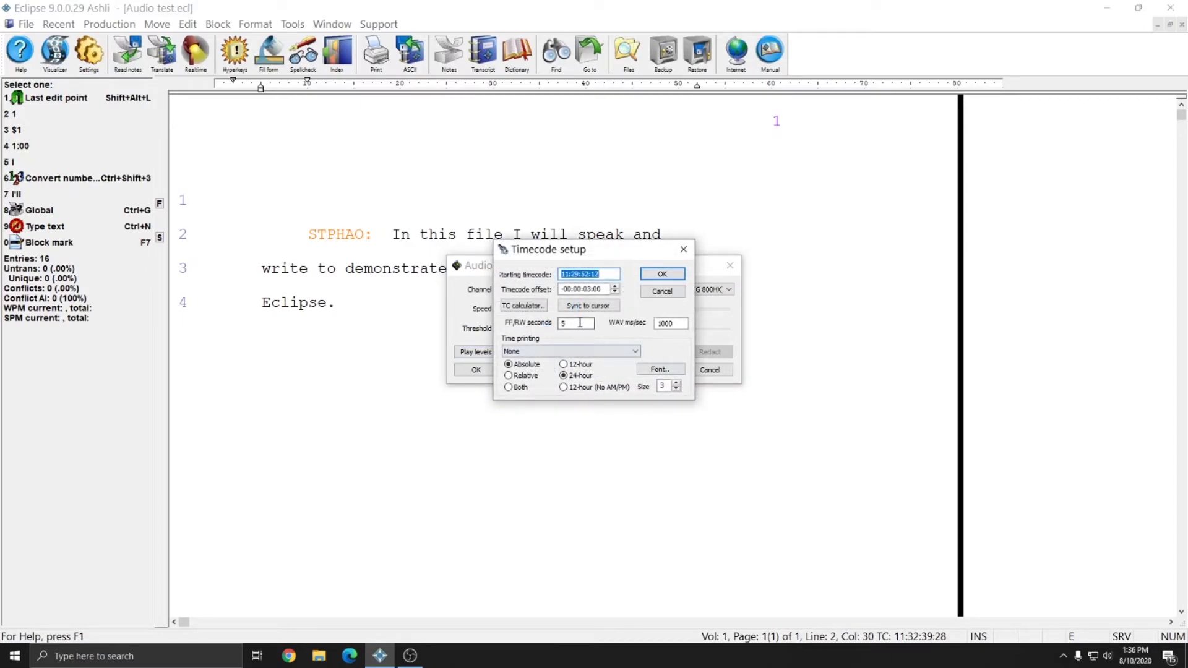
# Check the FF/RW seconds in the timecode setup without changing them, and play a sample of the recording at the current speed.
pyautogui.click(580, 323)
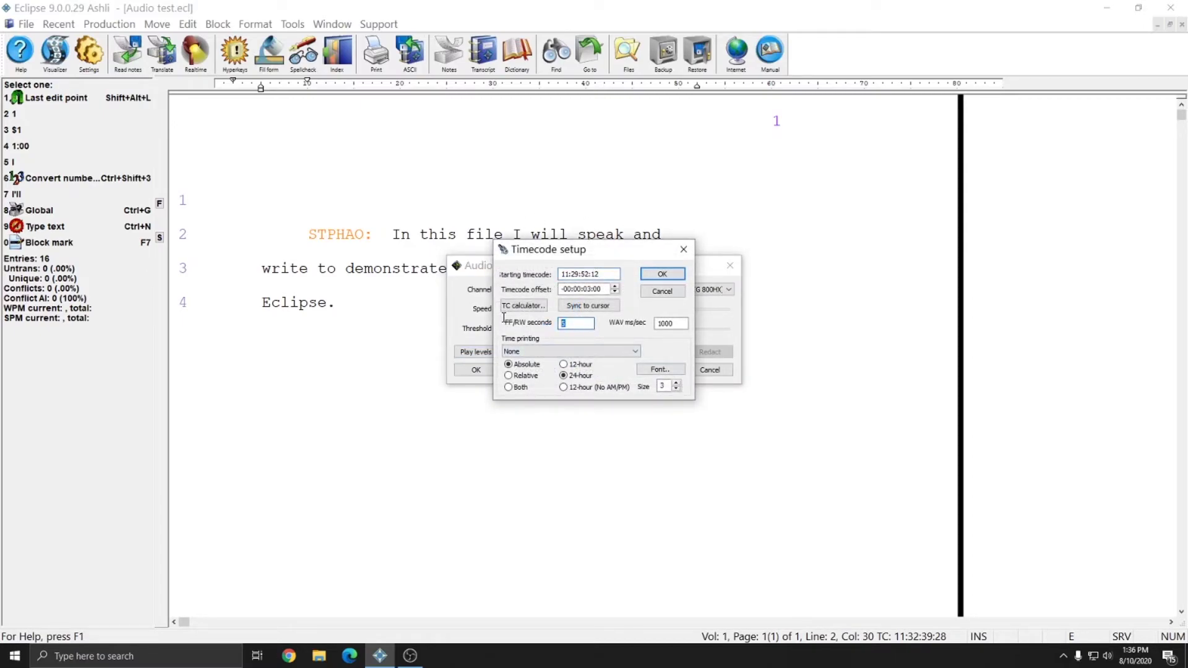
pyautogui.click(661, 291)
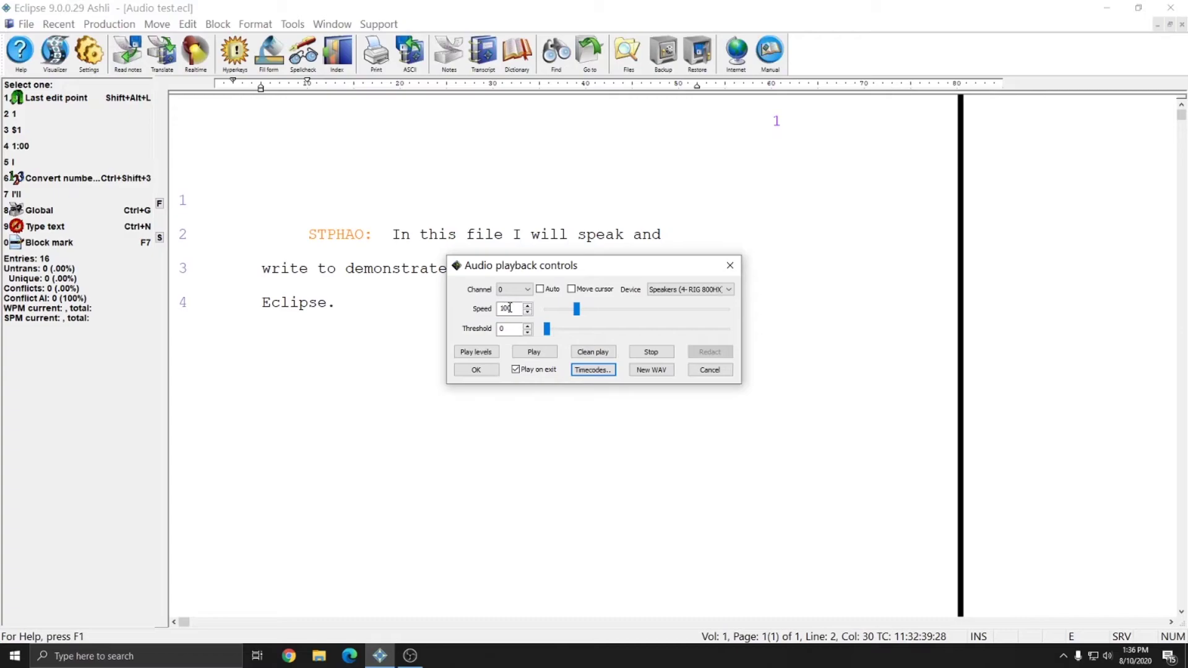
pyautogui.click(514, 310)
pyautogui.click(536, 353)
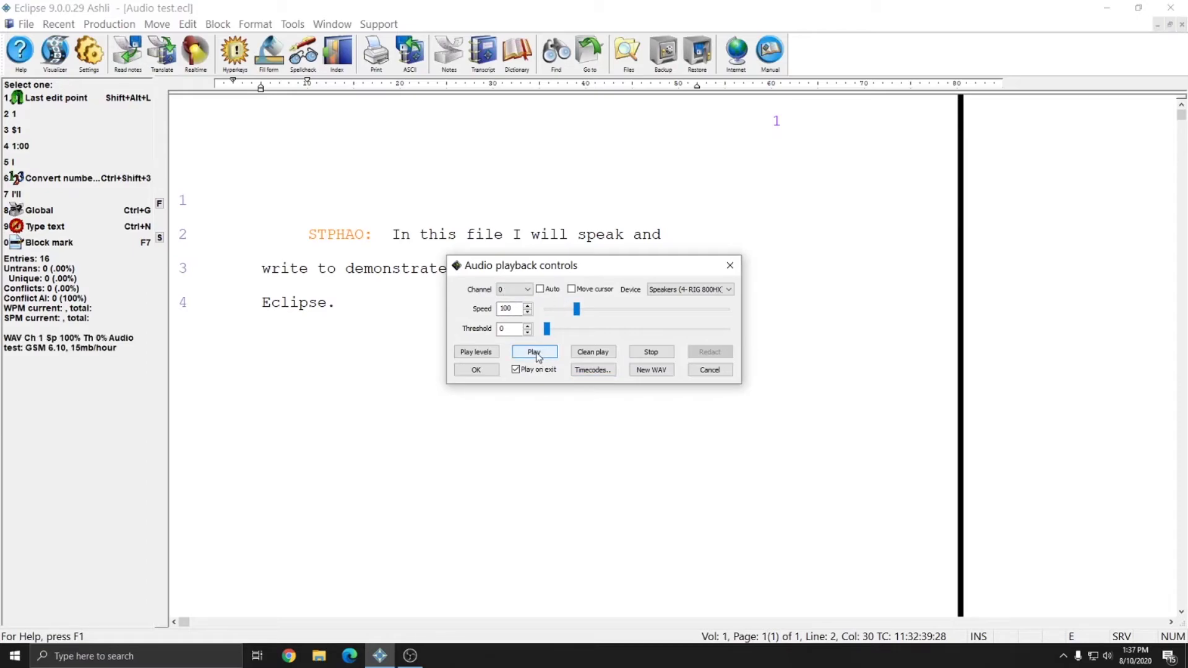
pyautogui.click(644, 354)
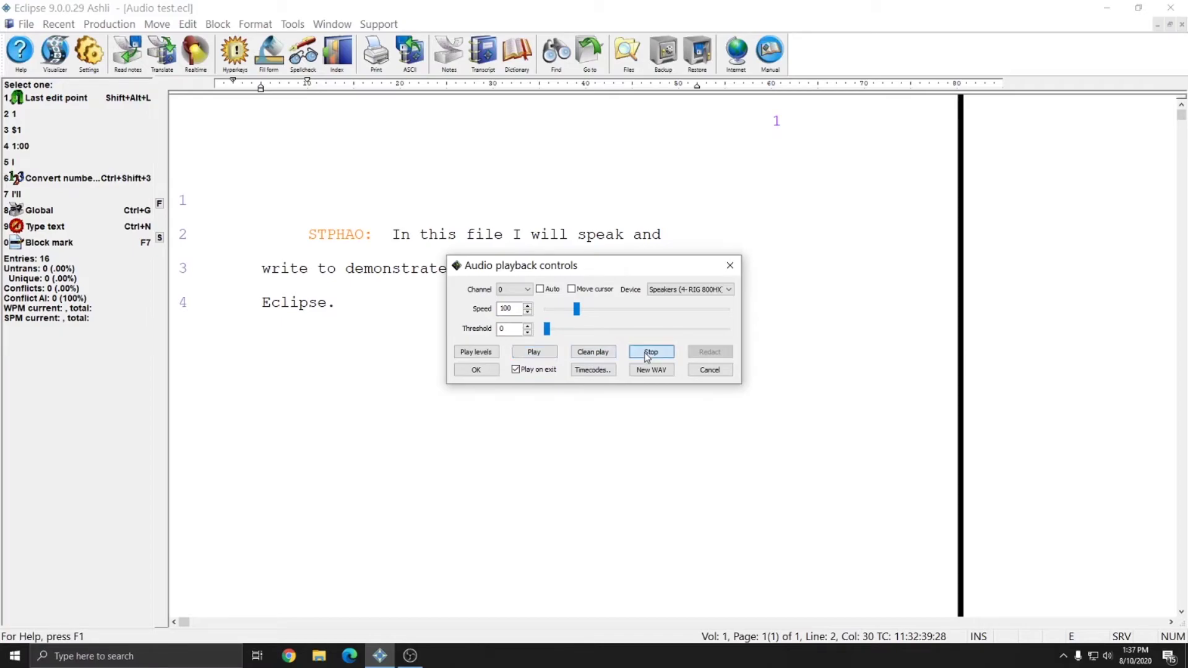
# Set the playback speed to 150 and play samples of the recording at that speed.
pyautogui.doubleClick(519, 310)
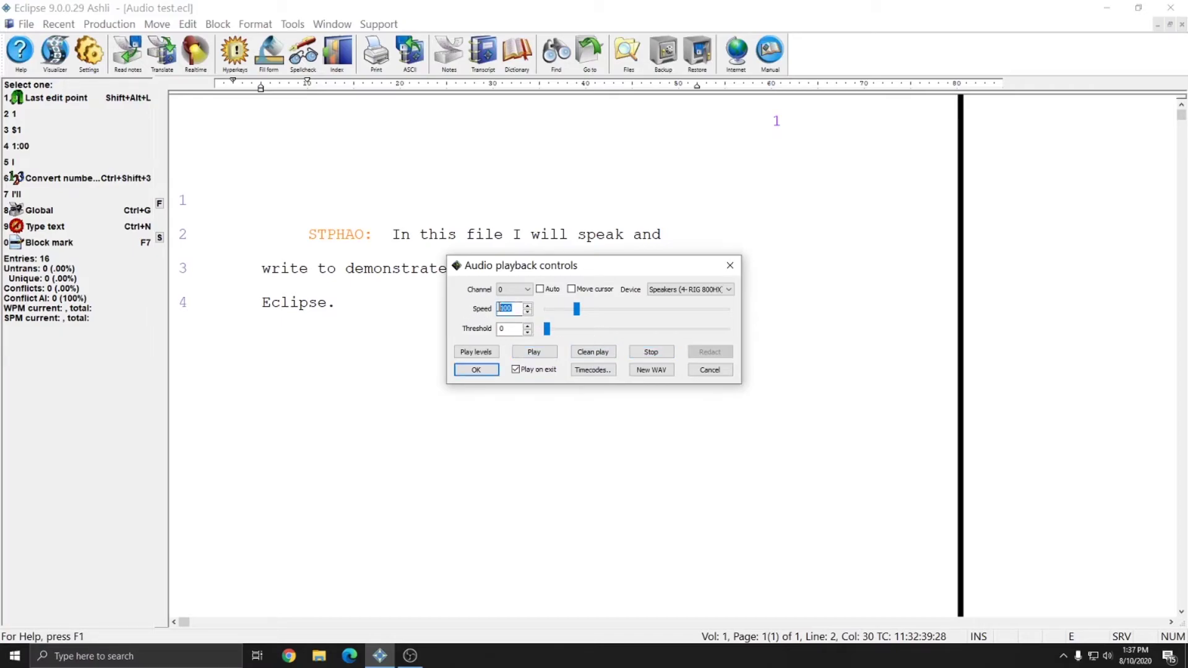
pyautogui.write('150')
pyautogui.click(535, 357)
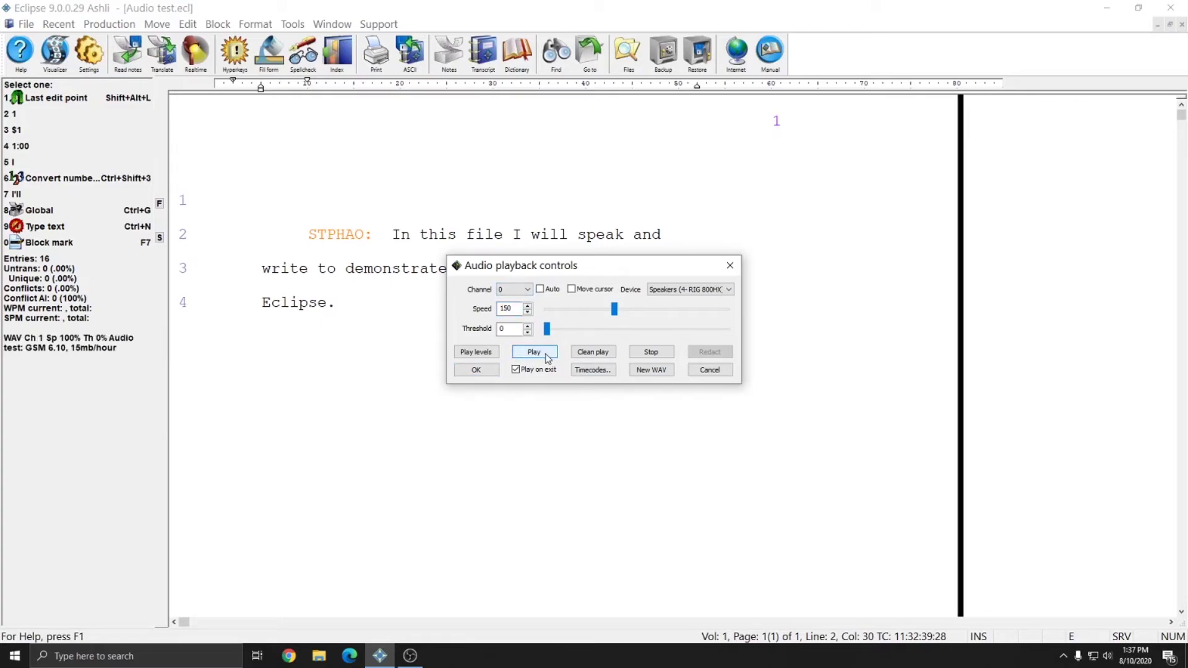
pyautogui.click(645, 352)
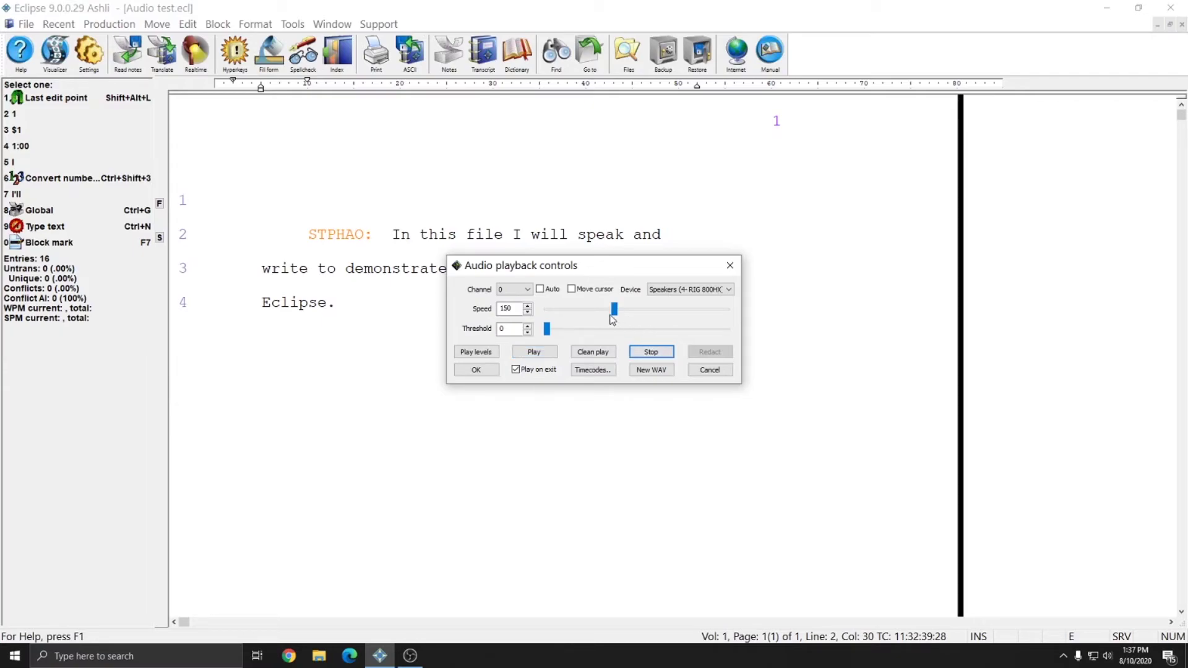
pyautogui.click(516, 329)
pyautogui.click(532, 353)
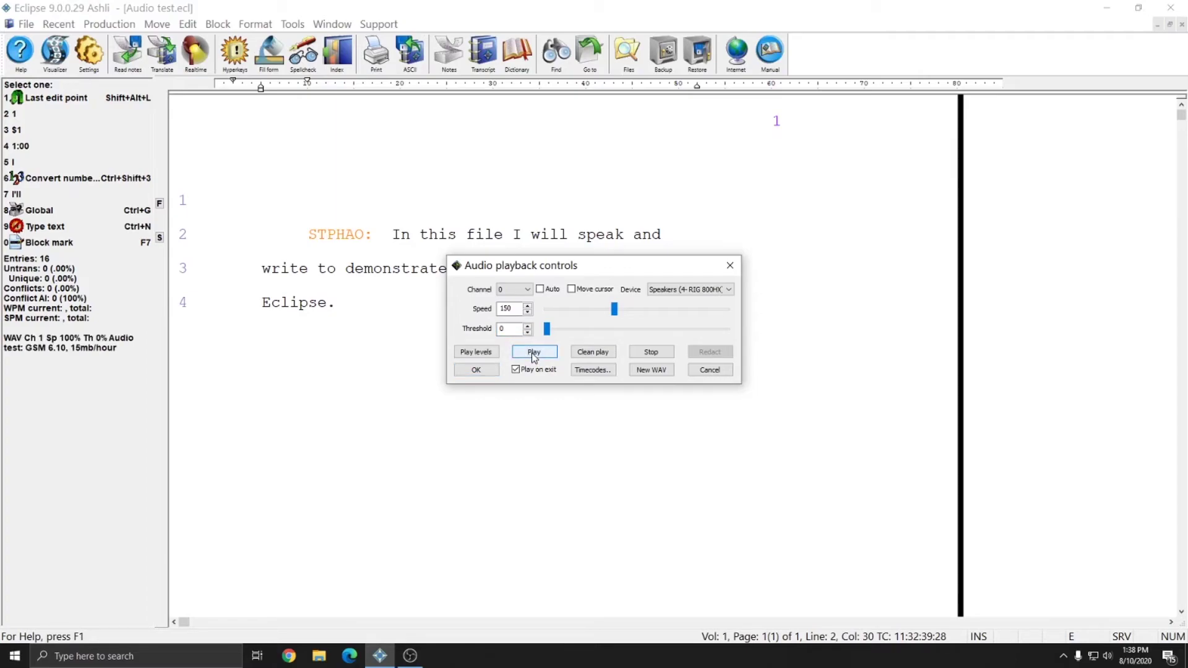
pyautogui.click(648, 352)
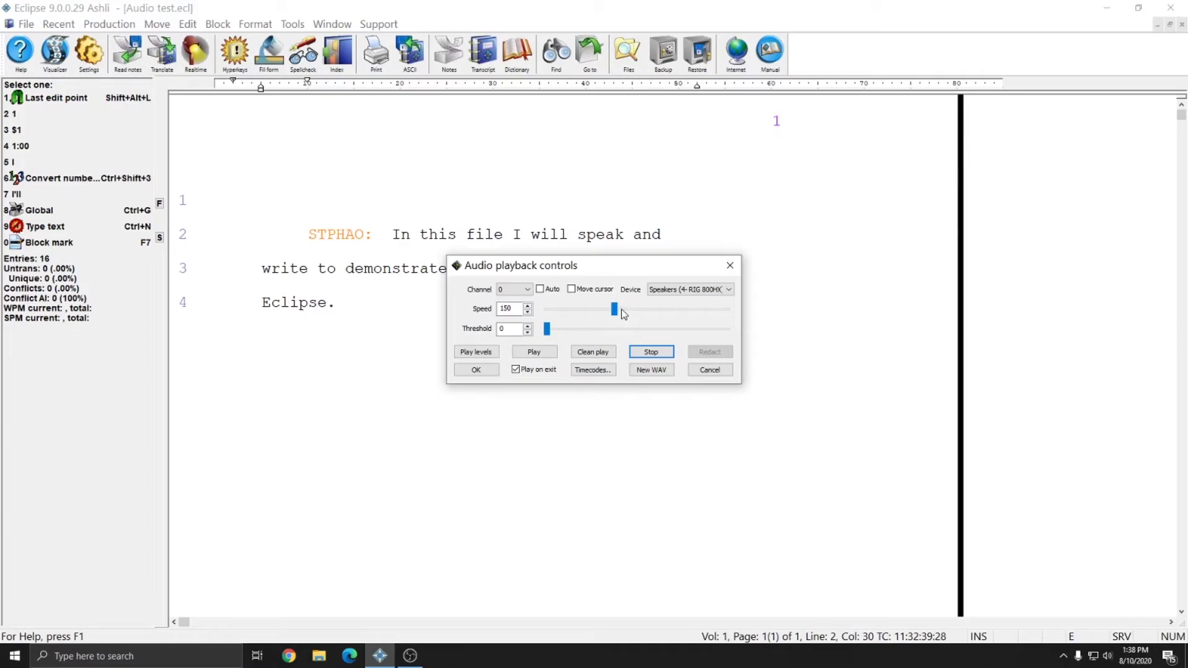
# Set the playback threshold to 5 and play a sample of the recording.
pyautogui.doubleClick(504, 329)
pyautogui.write('5')
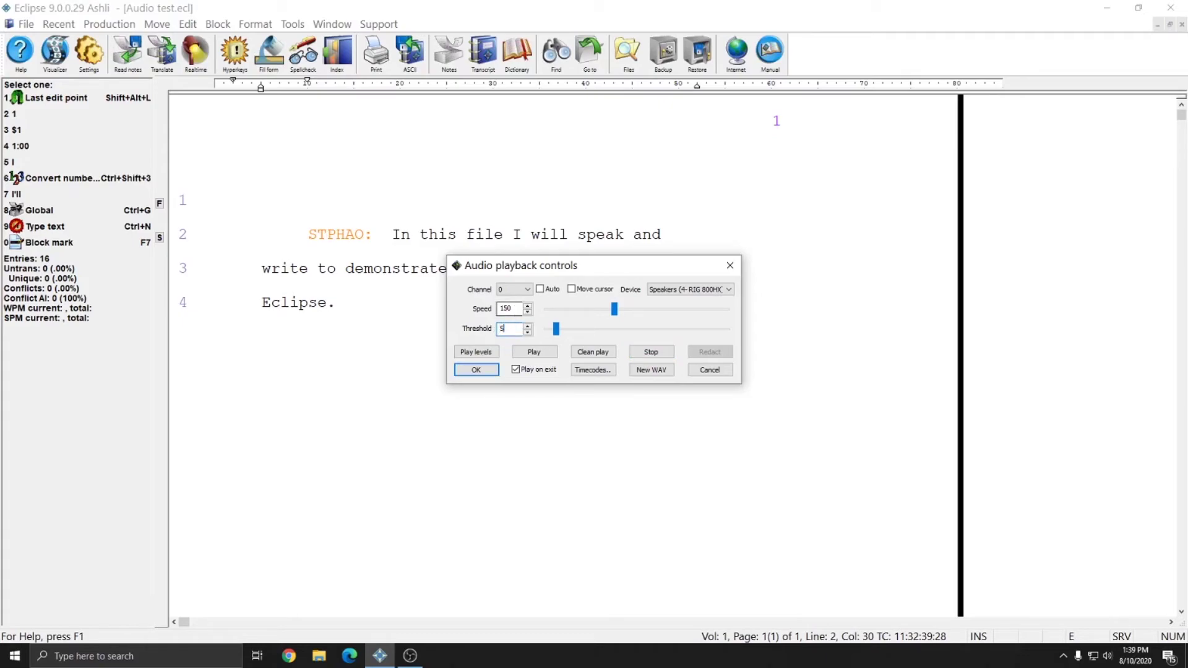
pyautogui.click(535, 352)
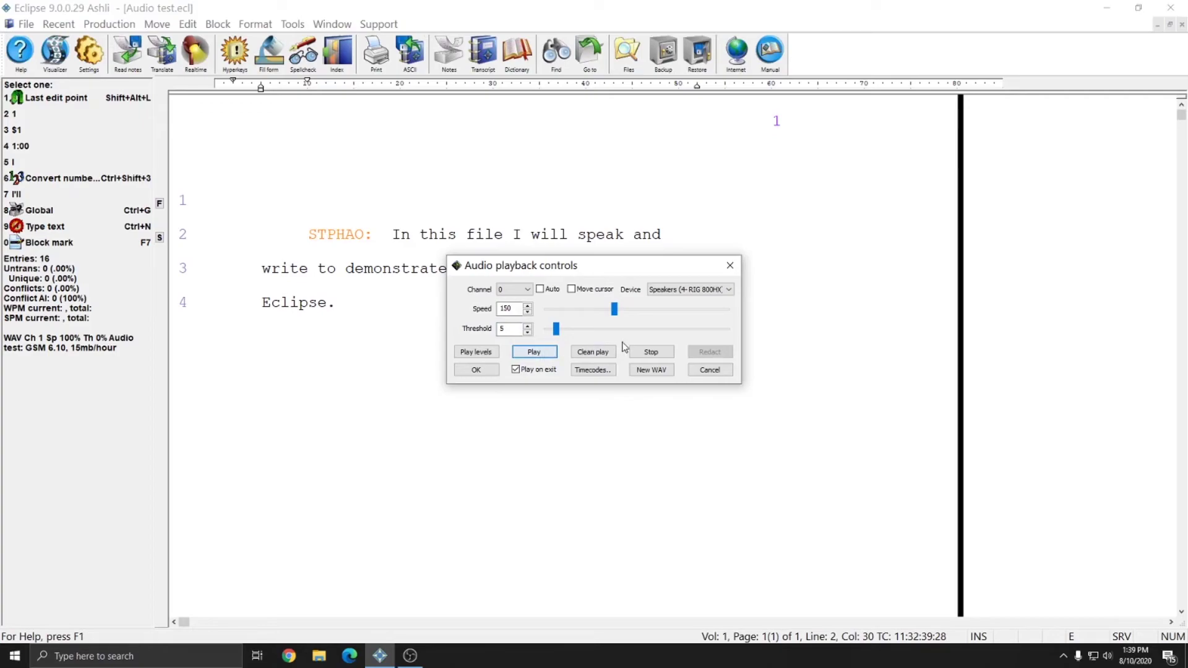
pyautogui.click(653, 353)
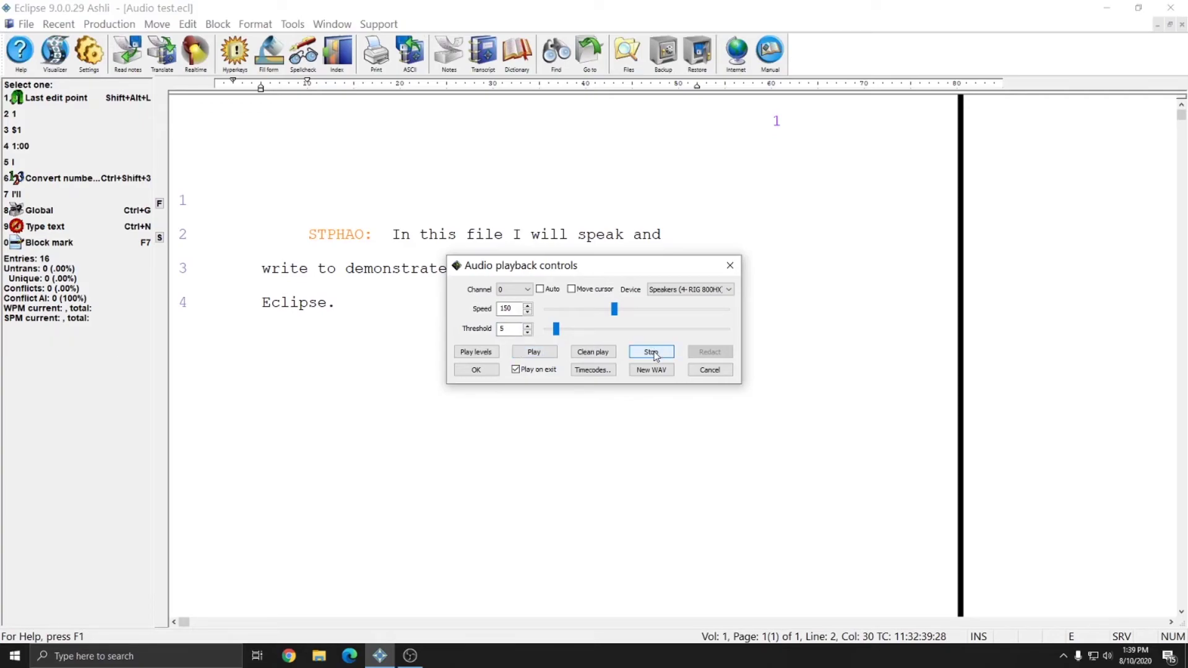
# Raise the playback threshold to 50 and play a sample of the recording.
pyautogui.doubleClick(514, 328)
pyautogui.write('50')
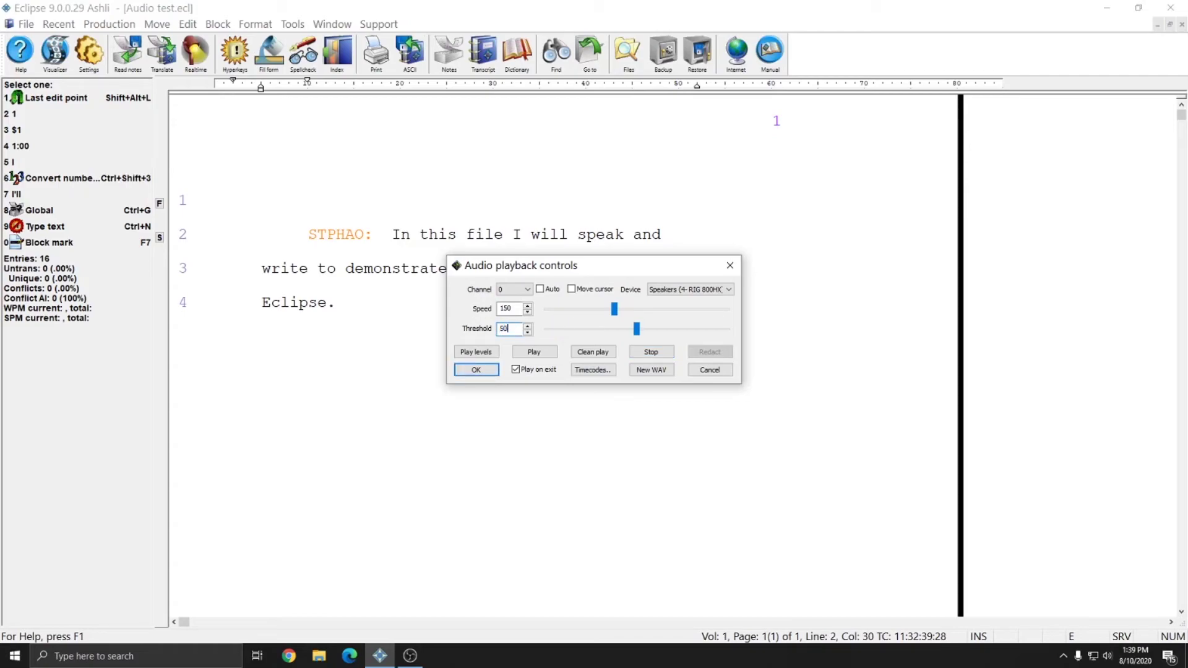
pyautogui.click(535, 354)
pyautogui.click(652, 353)
# Lower the playback threshold to 5 and play the recording for comparison.
pyautogui.doubleClick(515, 331)
pyautogui.write('5')
pyautogui.click(534, 353)
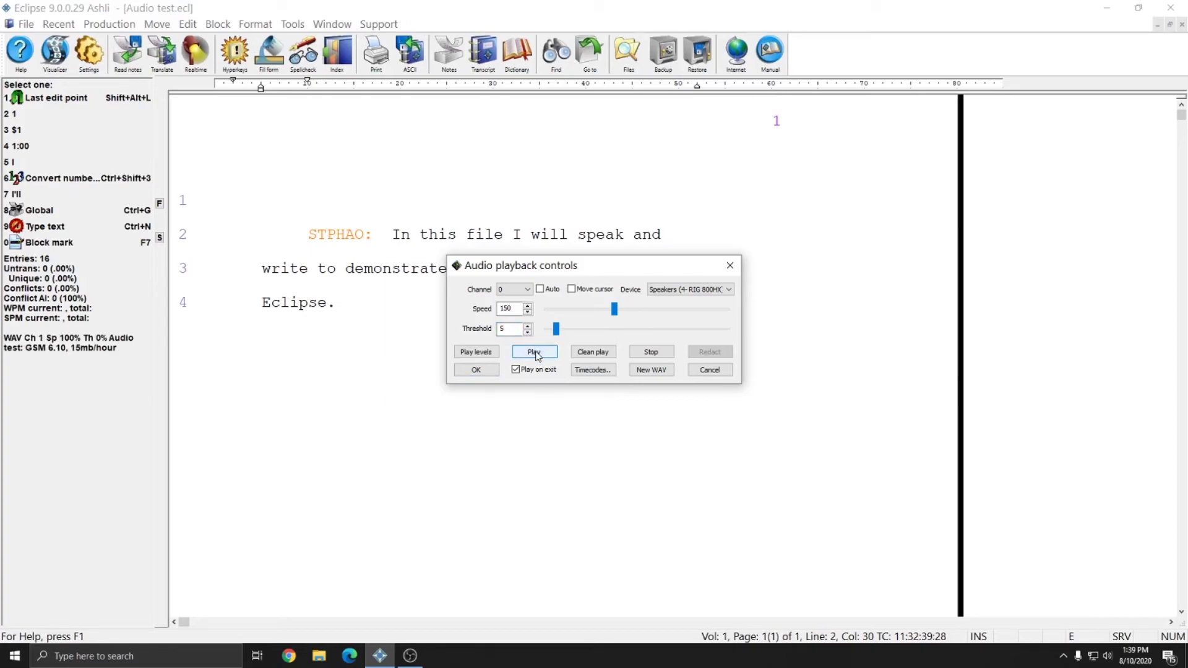
pyautogui.click(640, 356)
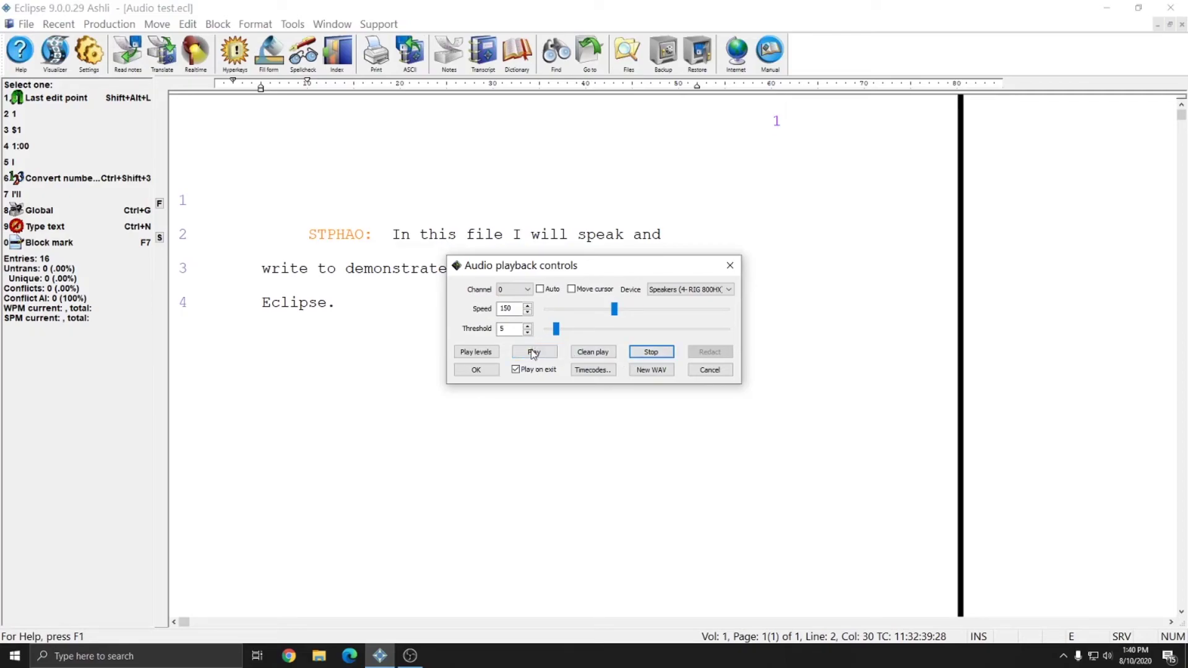
# Try the playback threshold at 50 once more with a sample of the recording.
pyautogui.doubleClick(514, 329)
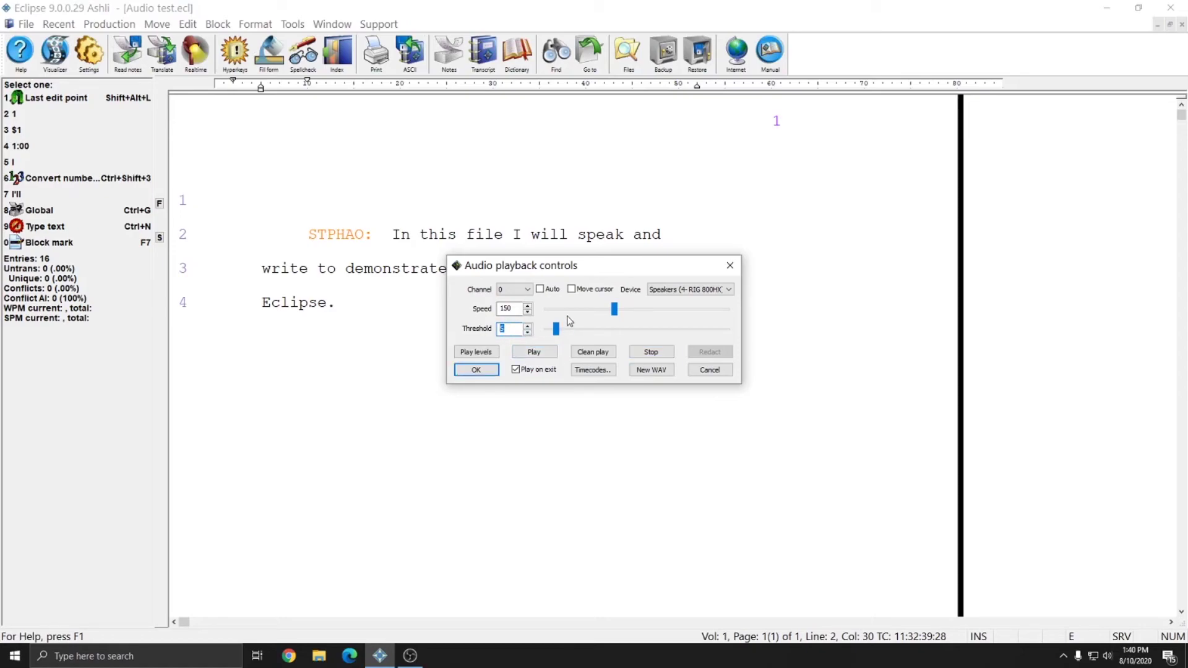
pyautogui.write('50')
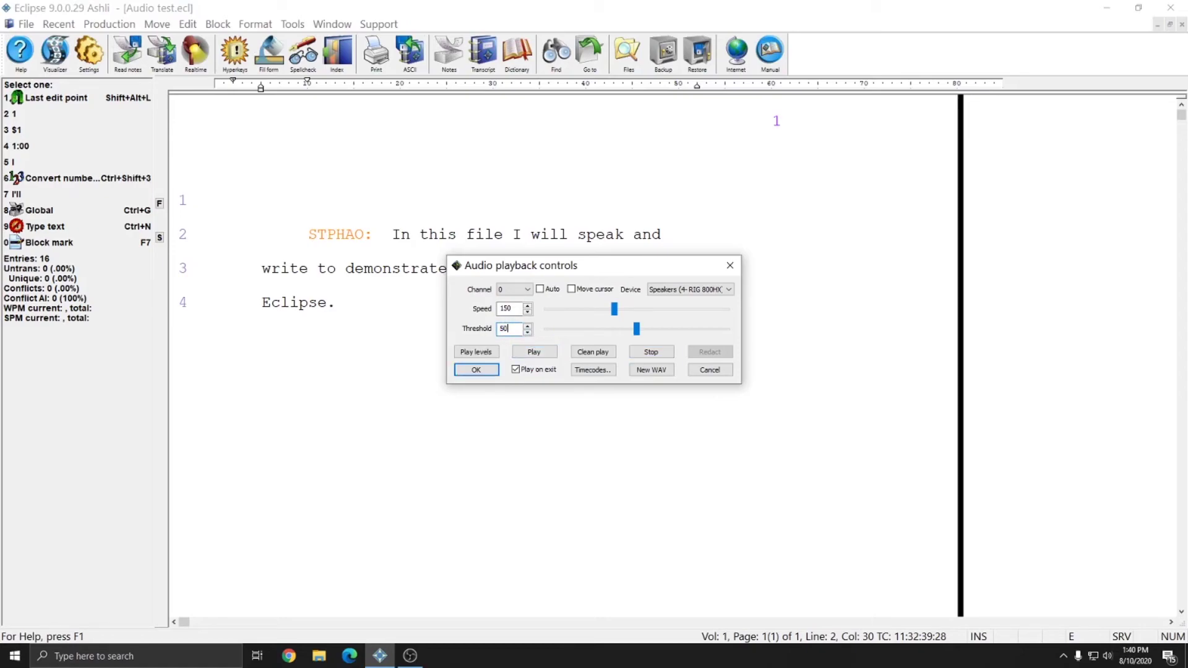
pyautogui.click(534, 352)
pyautogui.click(645, 353)
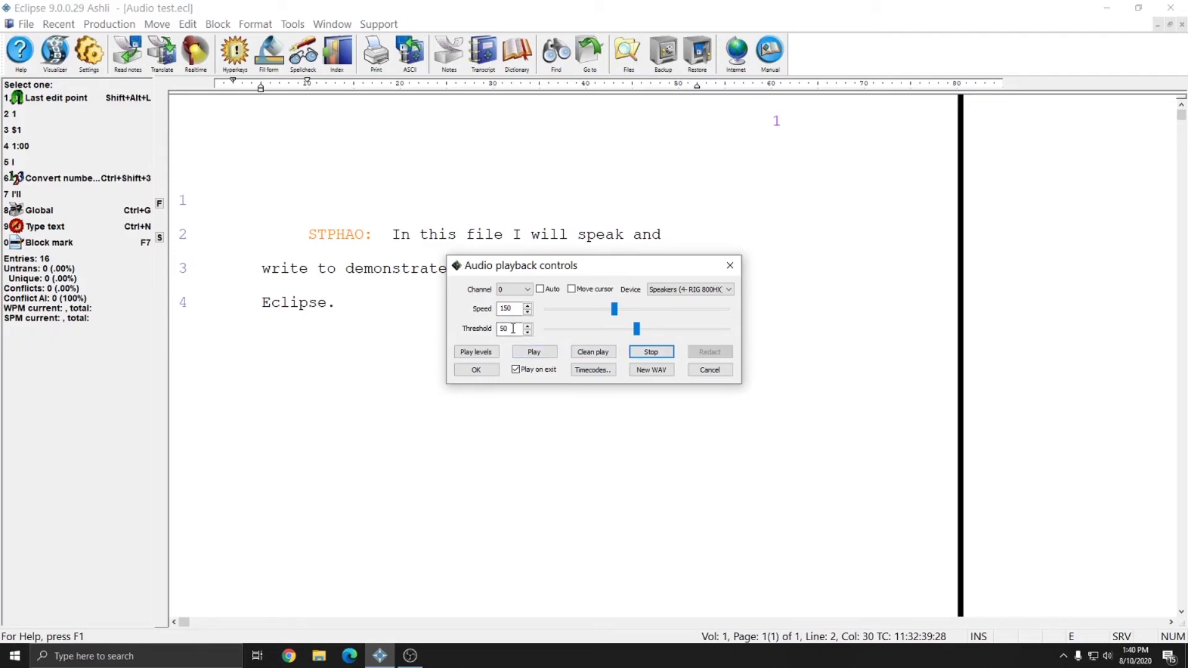
# Reset the playback threshold to 0, and accept the audio playback settings.
pyautogui.moveTo(513, 329); pyautogui.dragTo(490, 328)
pyautogui.write('0')
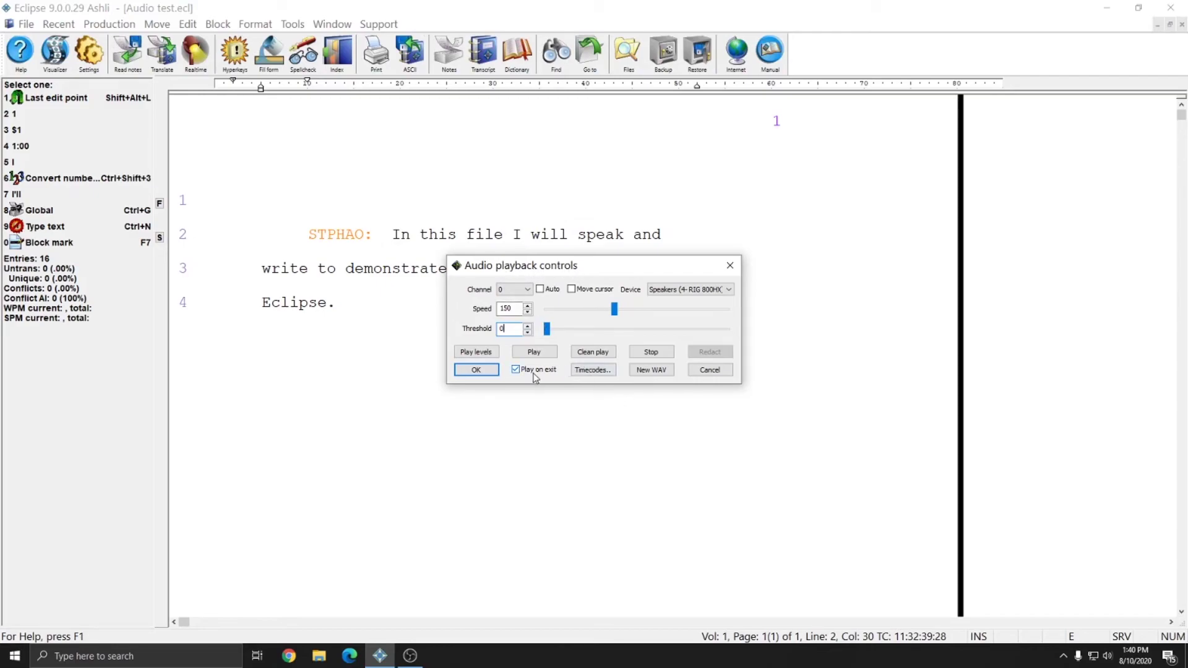
pyautogui.click(474, 371)
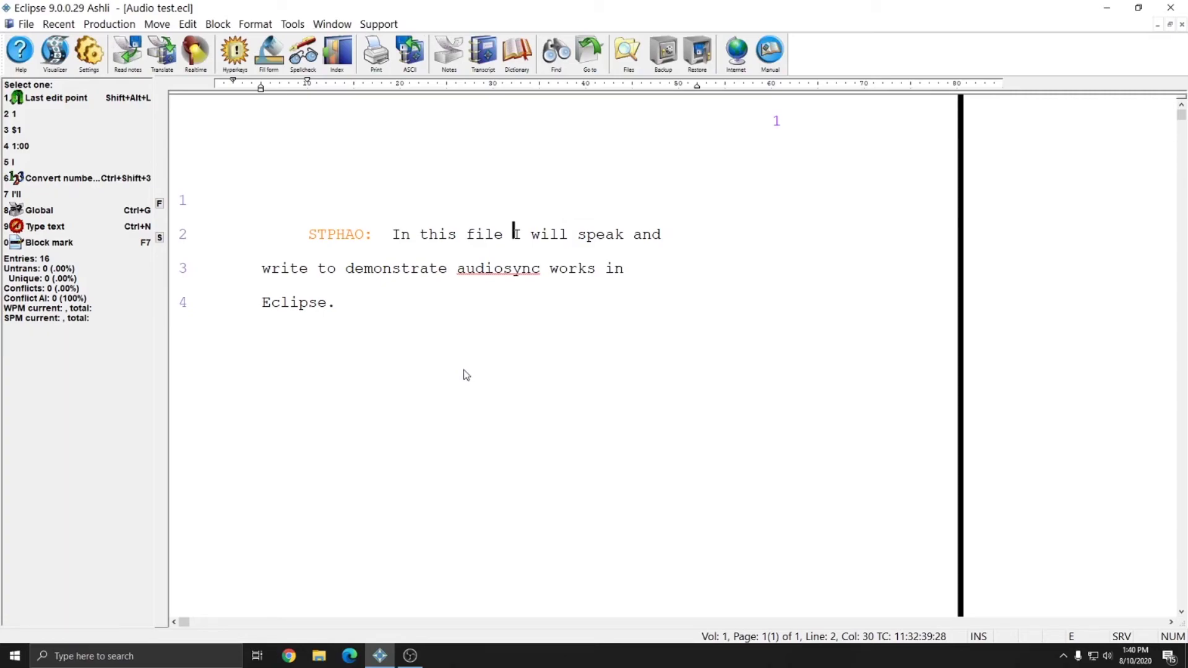
# Use Audiosync to check the text against the recording, and insert the missing word "how" before "audiosync".
pyautogui.click(396, 234)
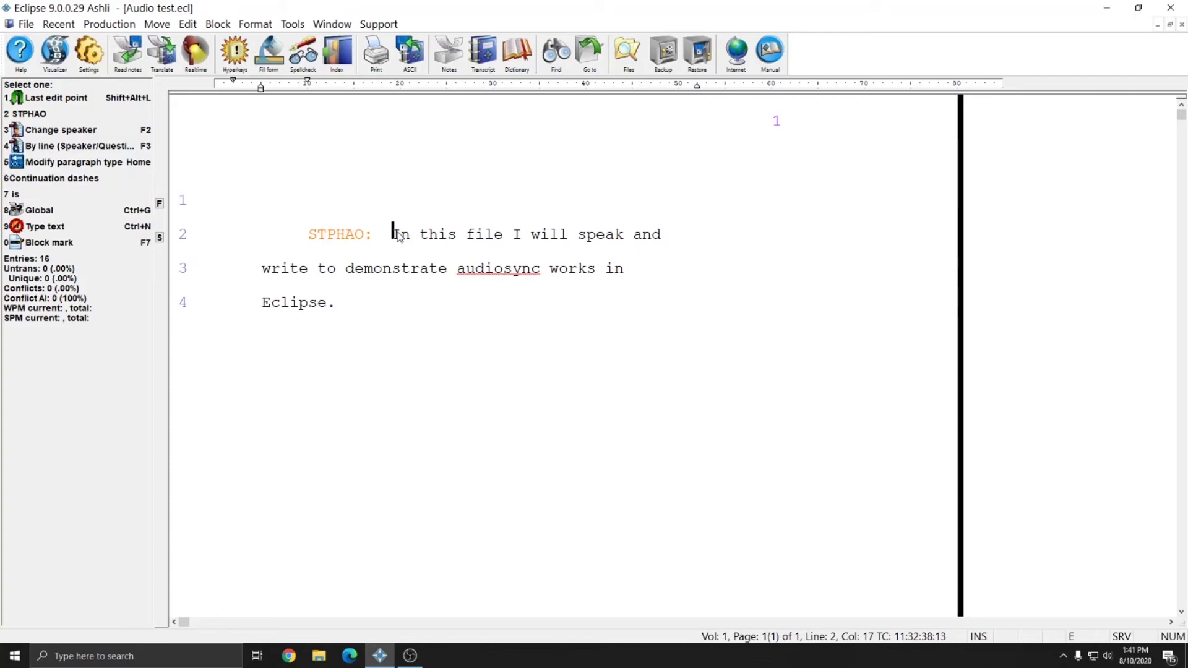
pyautogui.click(555, 271)
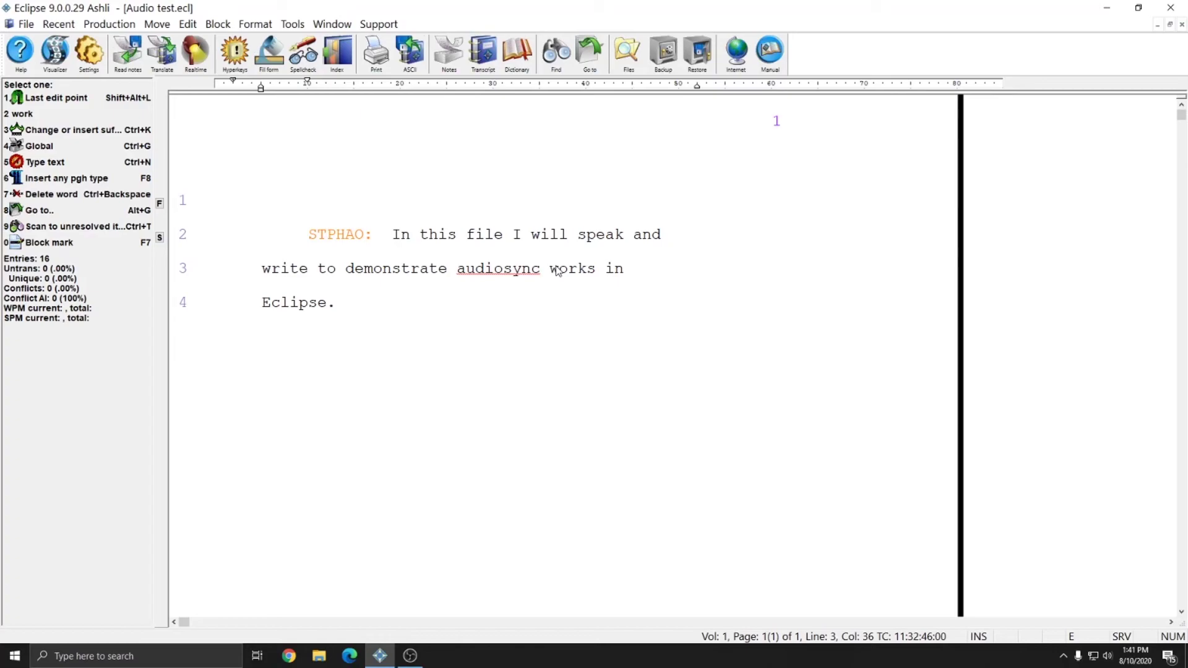
pyautogui.hotkey('ctrl', 'Left')
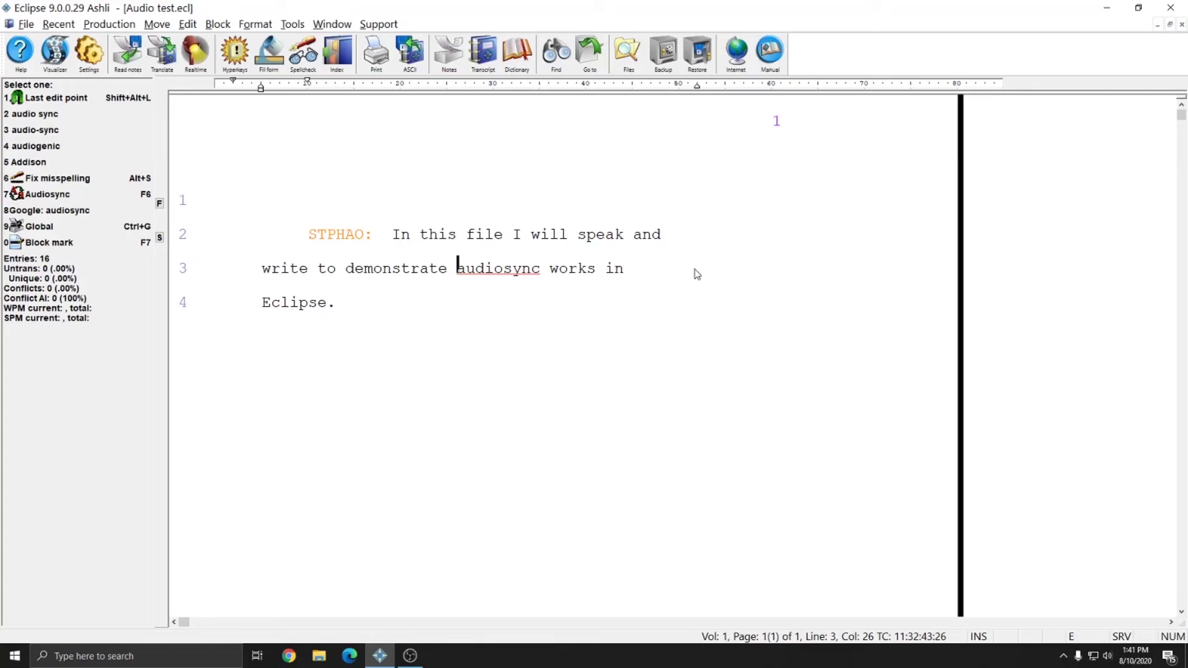
pyautogui.press('F6')
pyautogui.write('how')
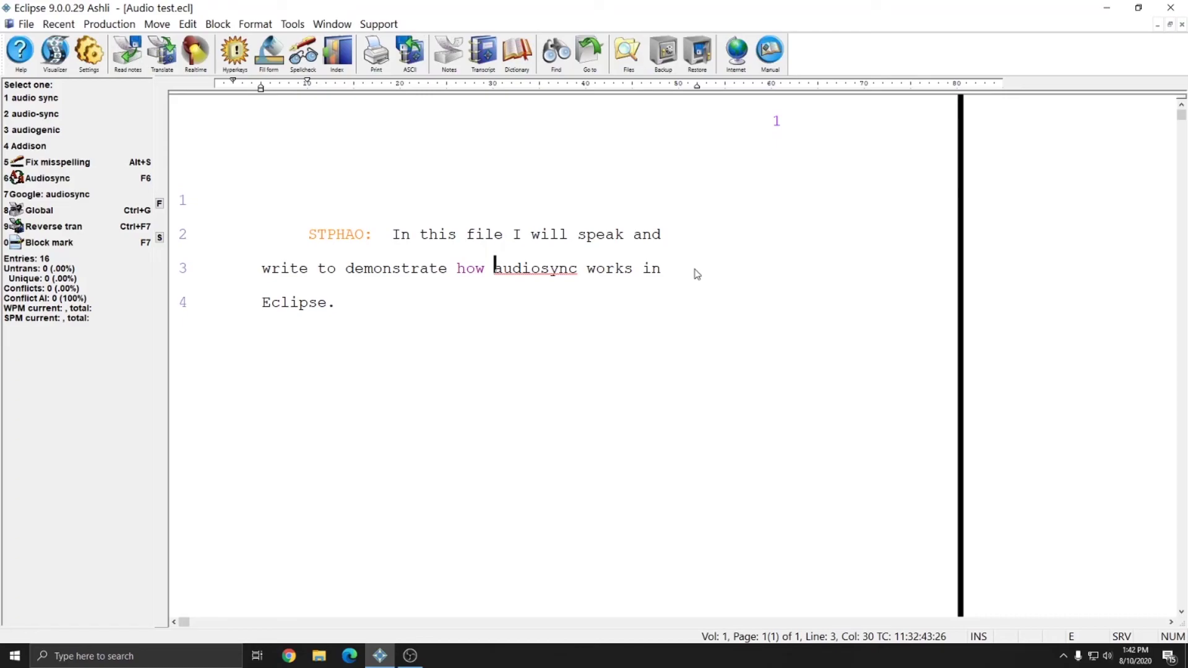
pyautogui.click(492, 300)
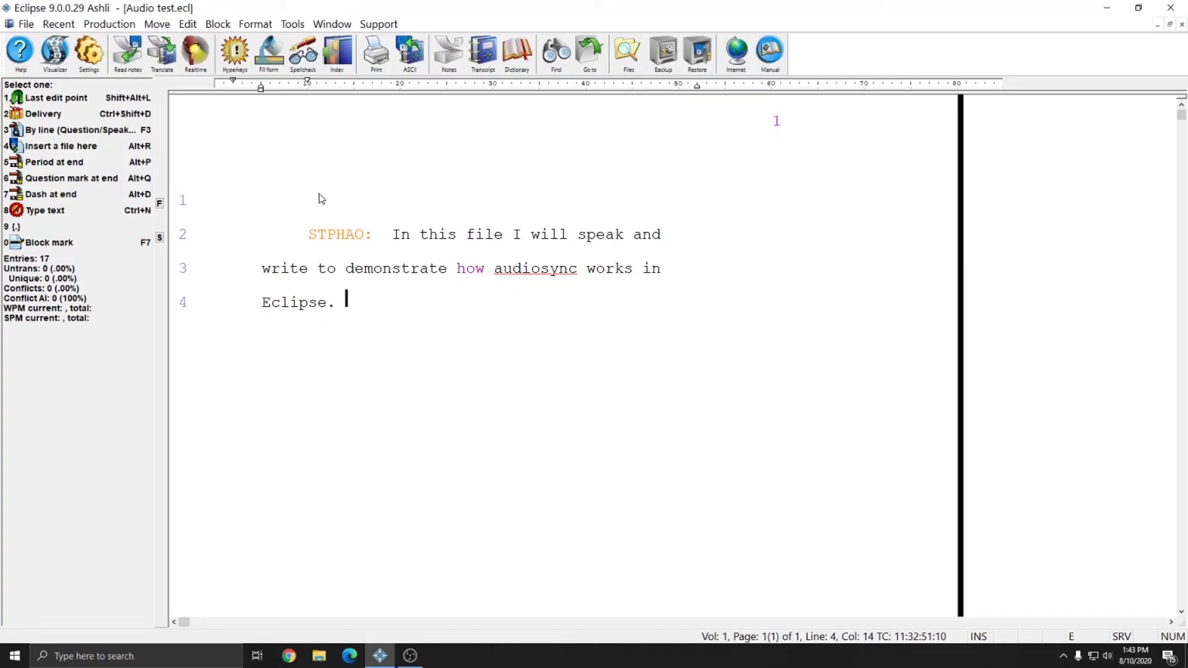
# Review the WAV audio recording setup in the realtime user settings and the Record audio option for translating notes, and close the dialogs.
pyautogui.click(87, 55)
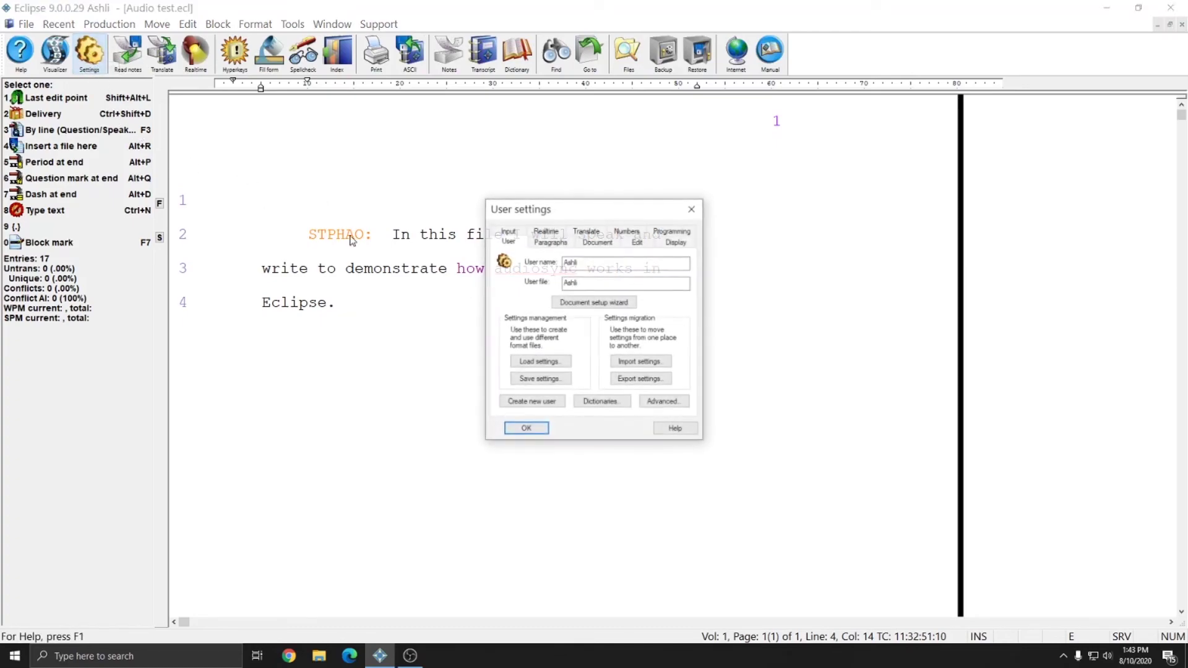
pyautogui.click(546, 233)
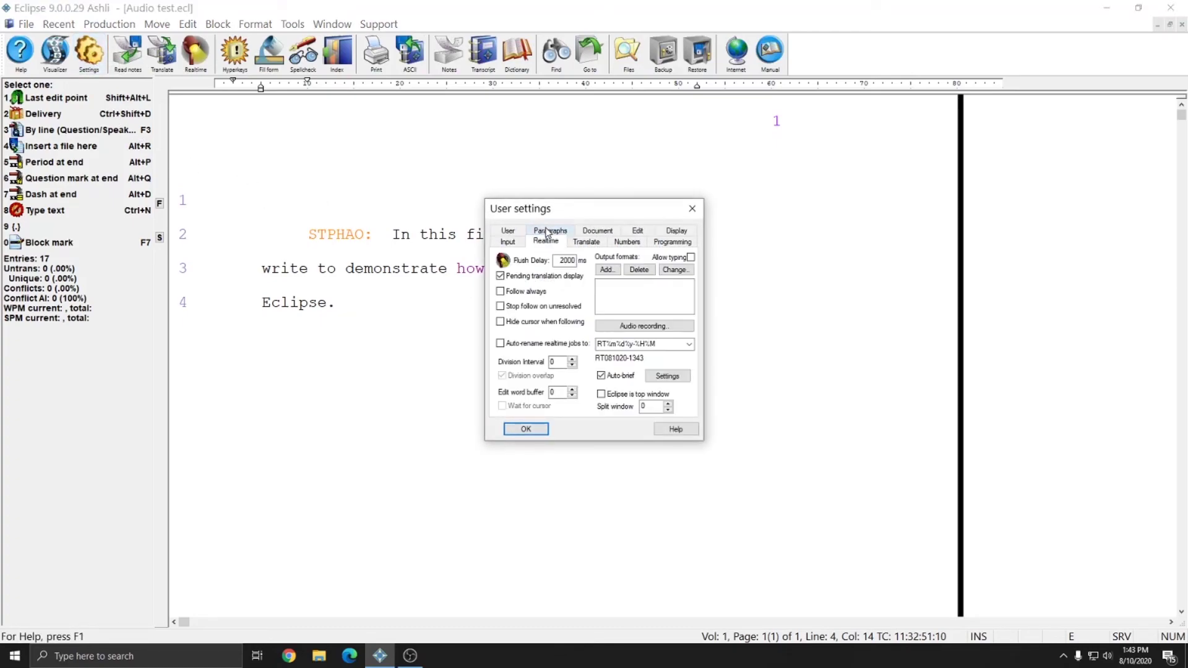
pyautogui.click(655, 326)
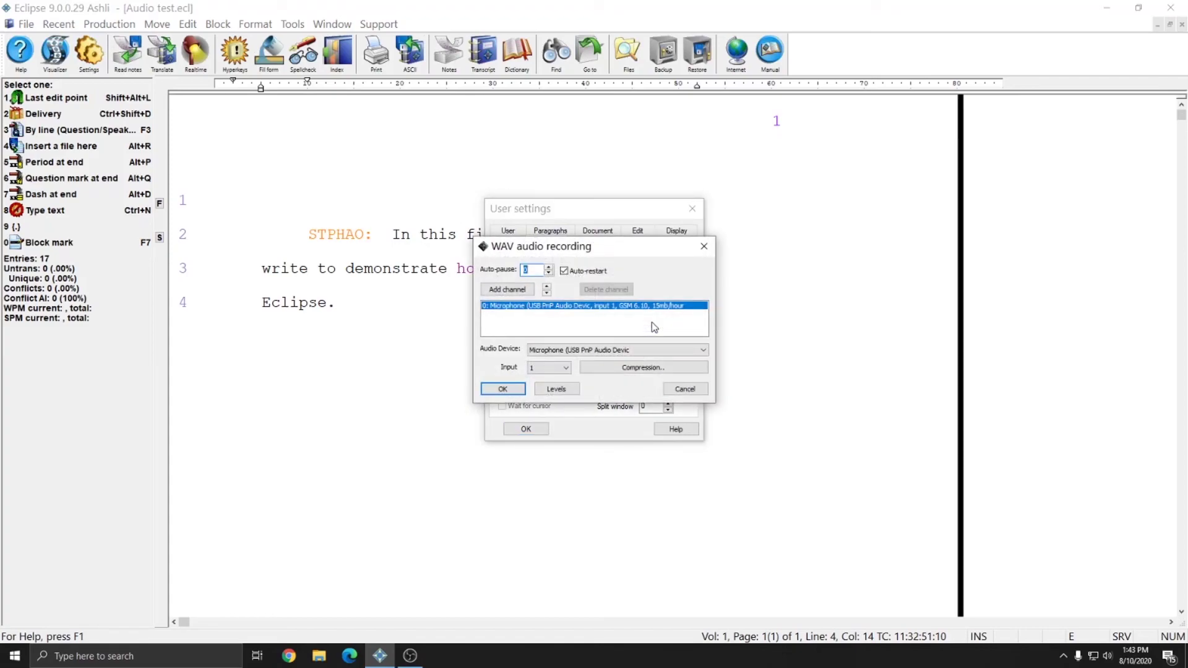
pyautogui.click(704, 246)
pyautogui.click(693, 209)
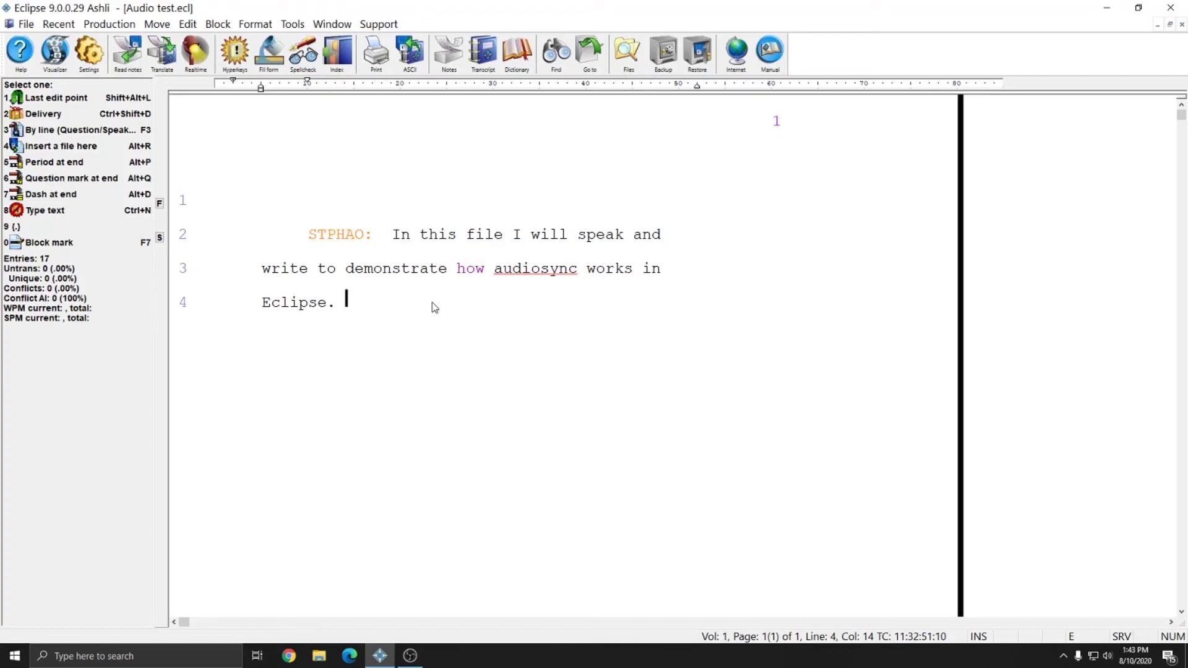
pyautogui.click(162, 54)
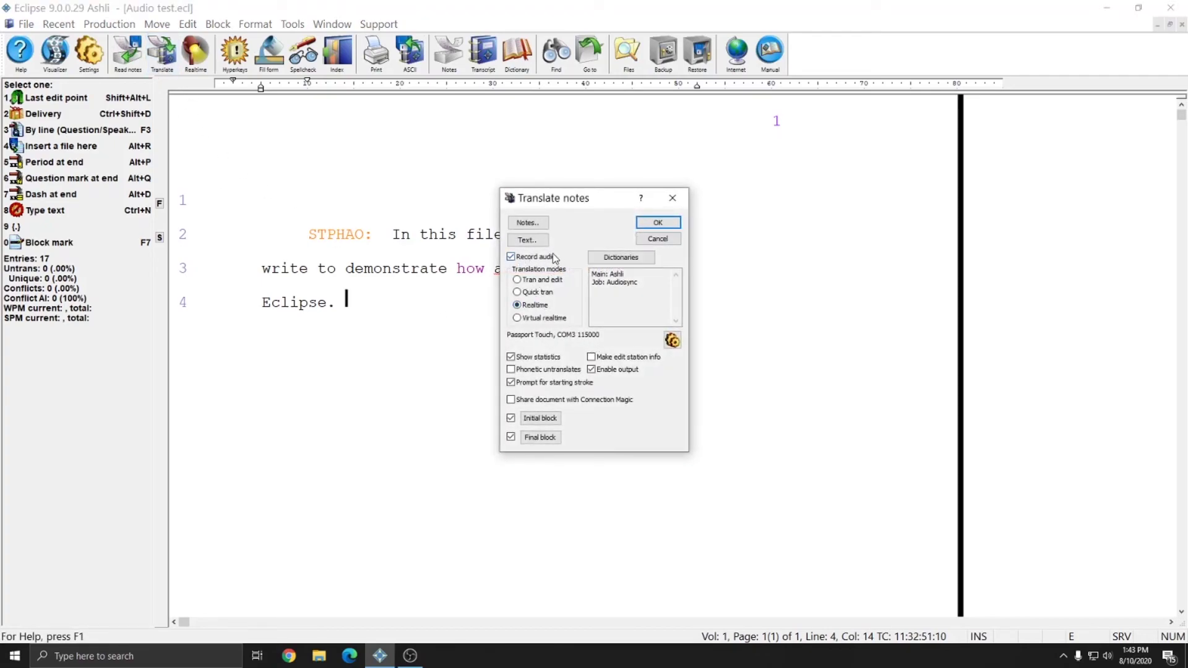
pyautogui.click(658, 222)
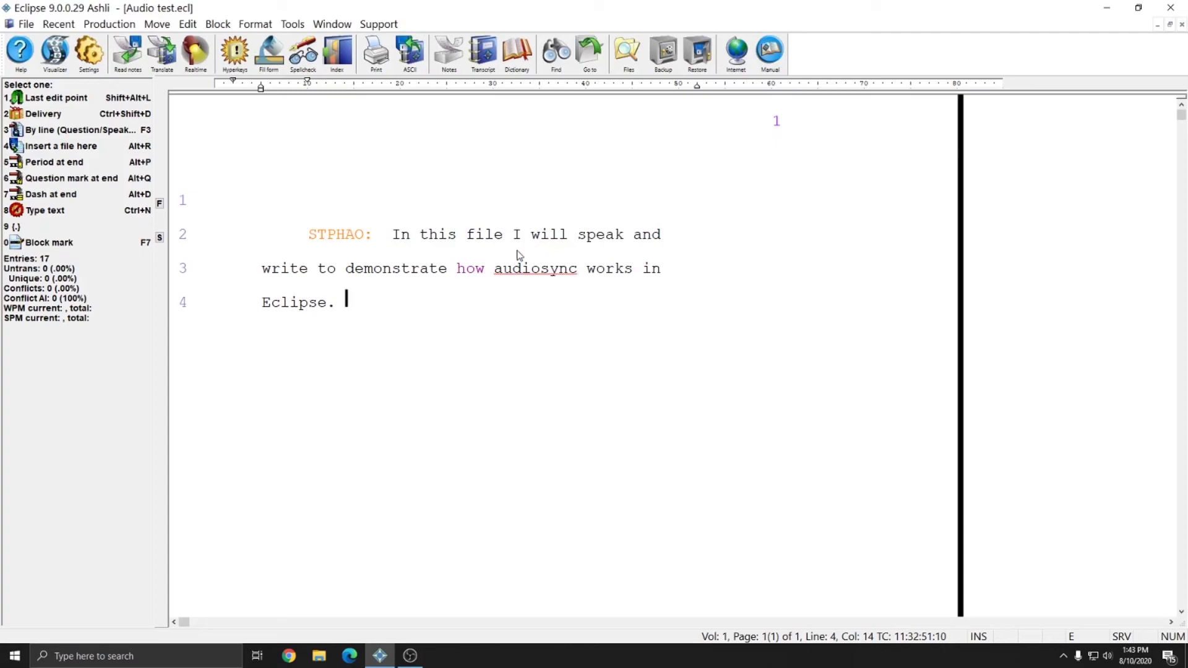
# Review the multimedia commands for stopping, playing, rewinding, pausing and fast forwarding the audio, and for opening the control panel.
pyautogui.click(292, 24)
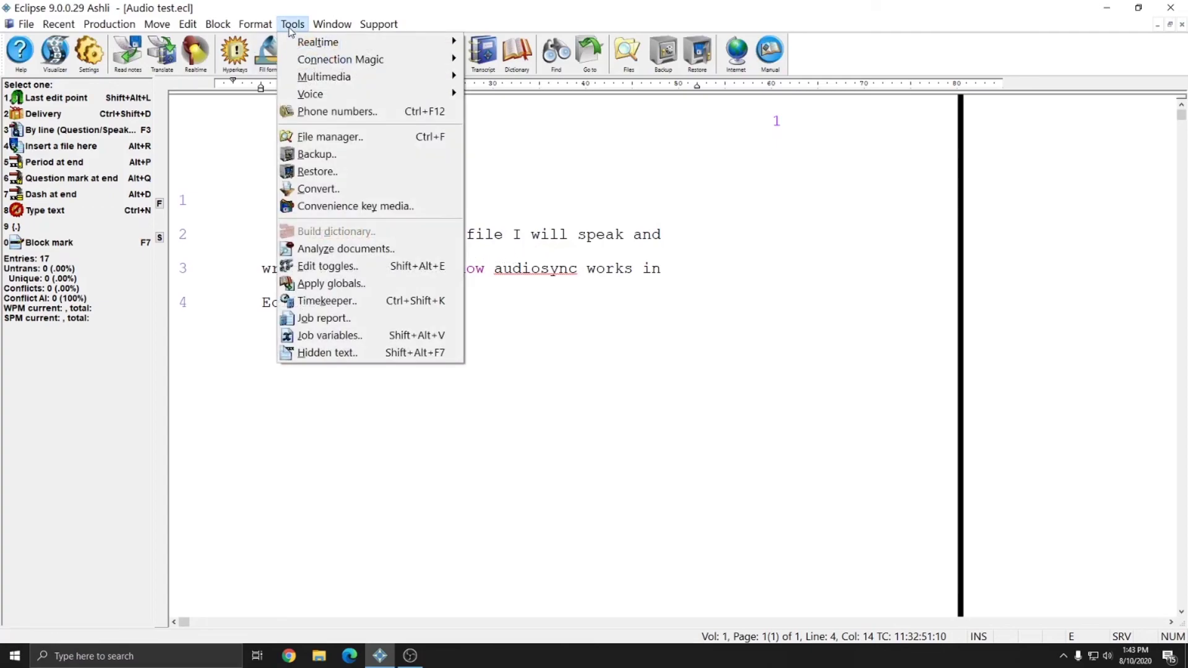
pyautogui.moveTo(309, 81)
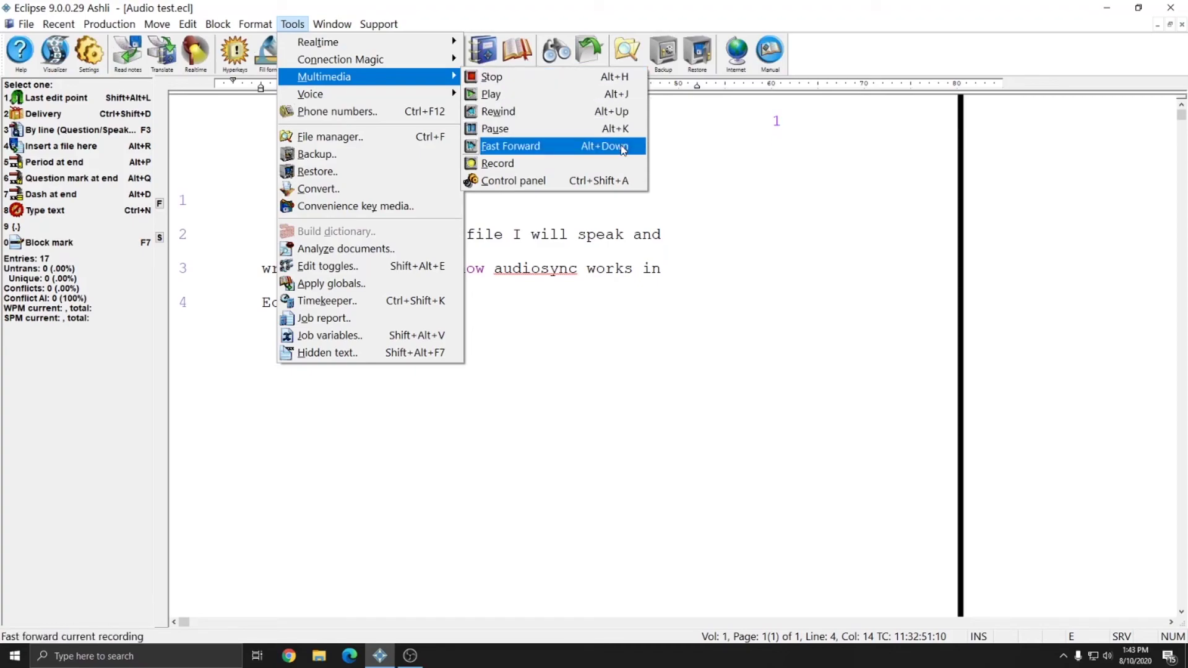
pyautogui.click(605, 180)
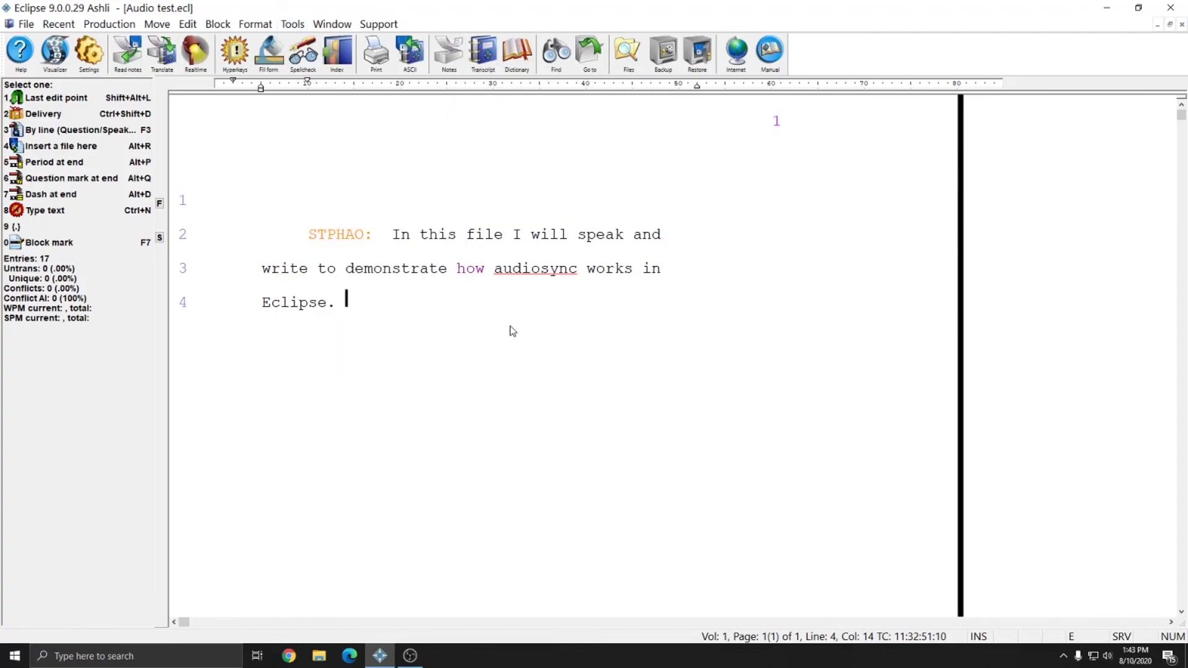